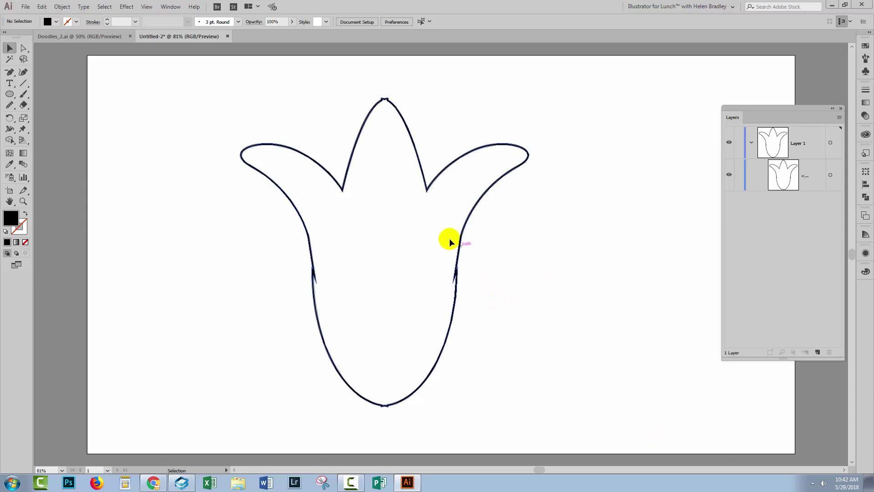
Step: Widen the Layers panel until the tulip's item shows its full '<Compound Path>' name
left_click(242, 163)
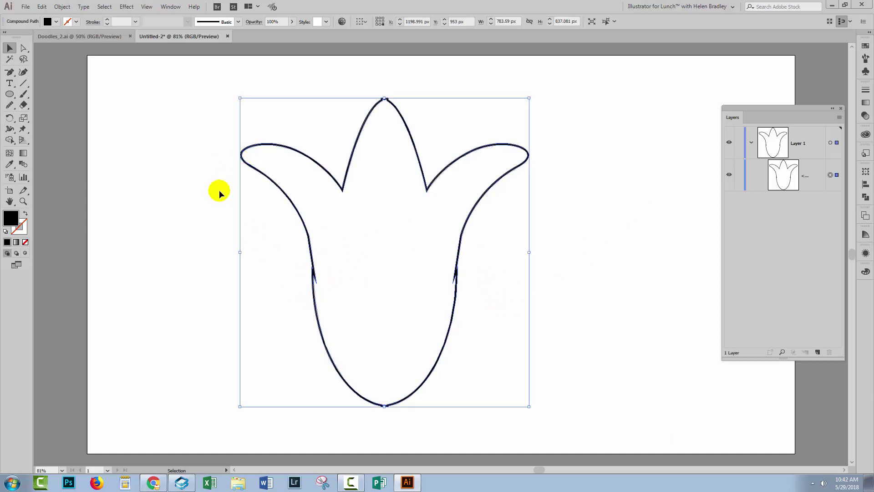
left_click(199, 207)
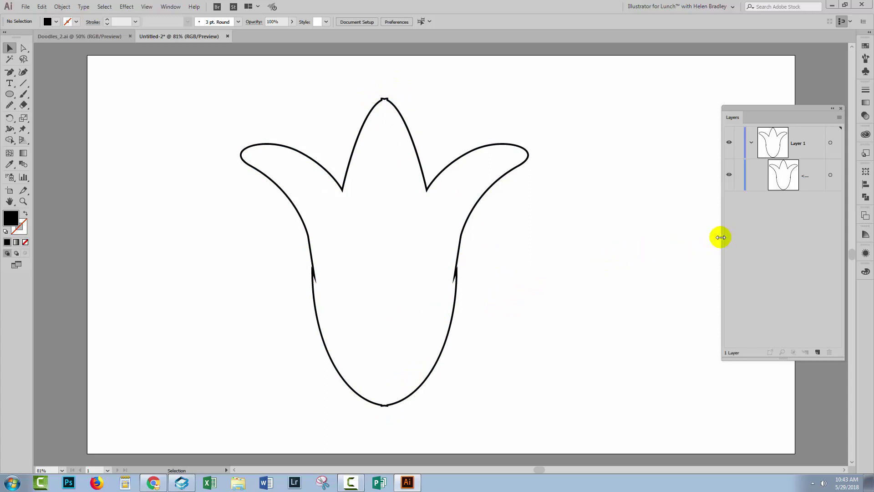
left_click_drag(720, 236, 660, 242)
left_click_drag(237, 86, 430, 311)
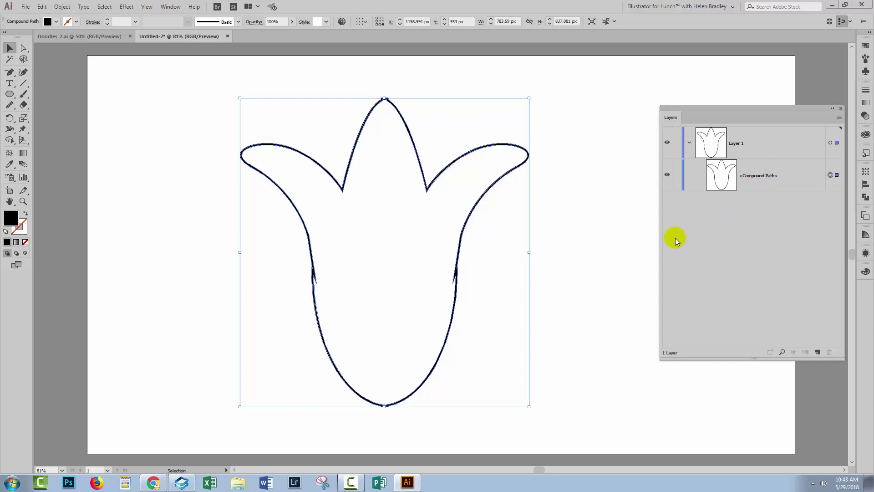
left_click(567, 285)
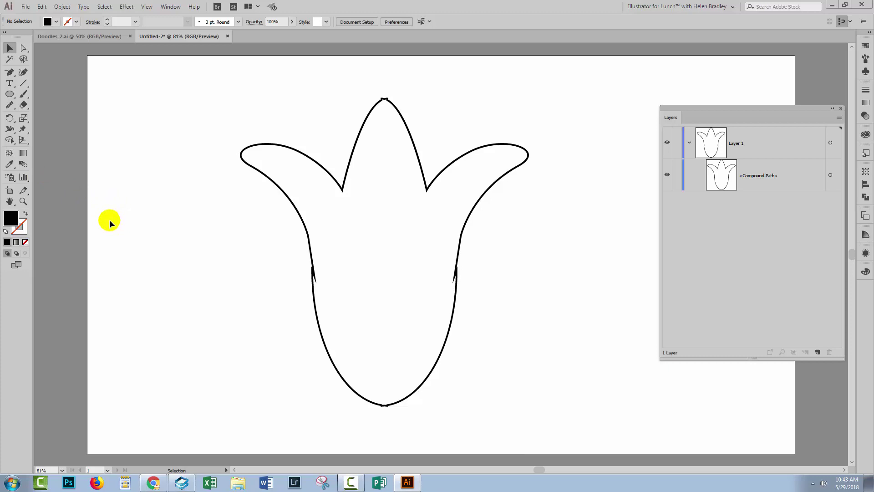
Step: Draw a large circle left of the tulip and a smaller circle below it
left_click_drag(107, 223, 173, 224)
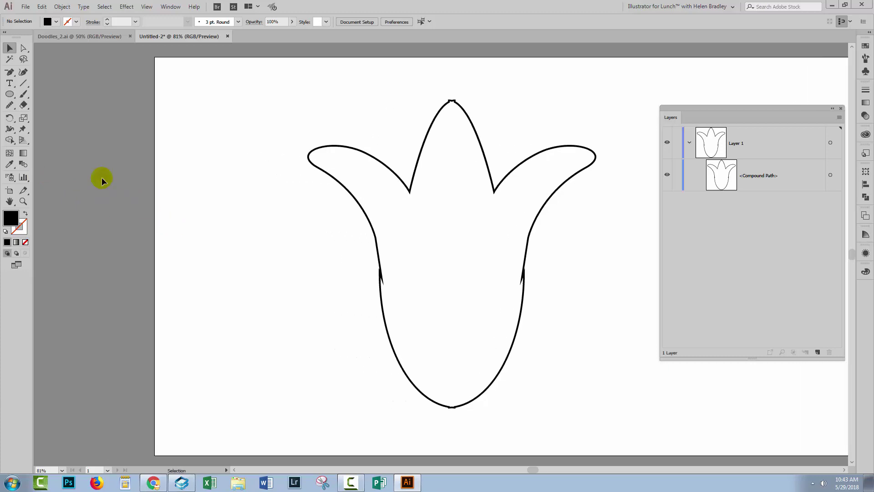
left_click(10, 95)
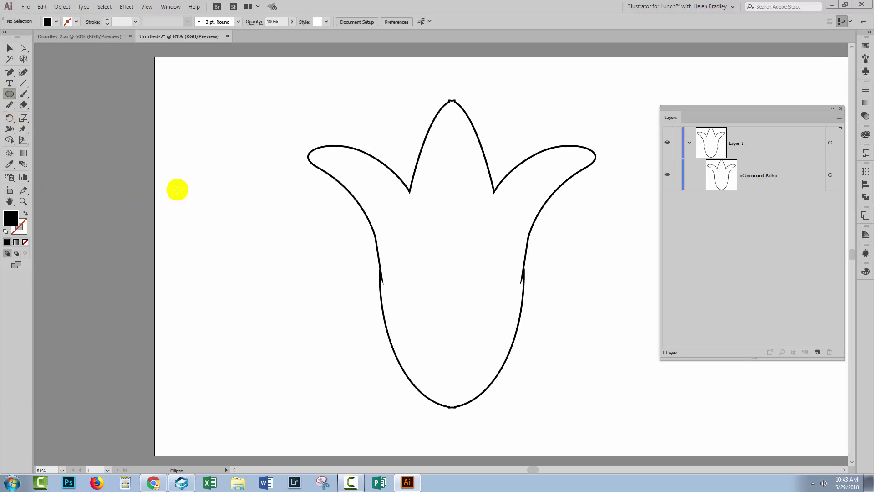
left_click_drag(178, 190, 272, 283)
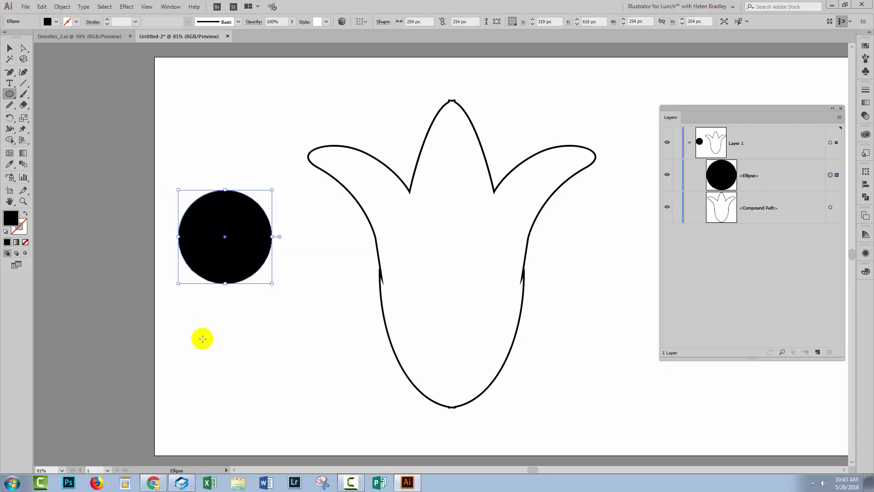
left_click_drag(204, 325, 262, 372)
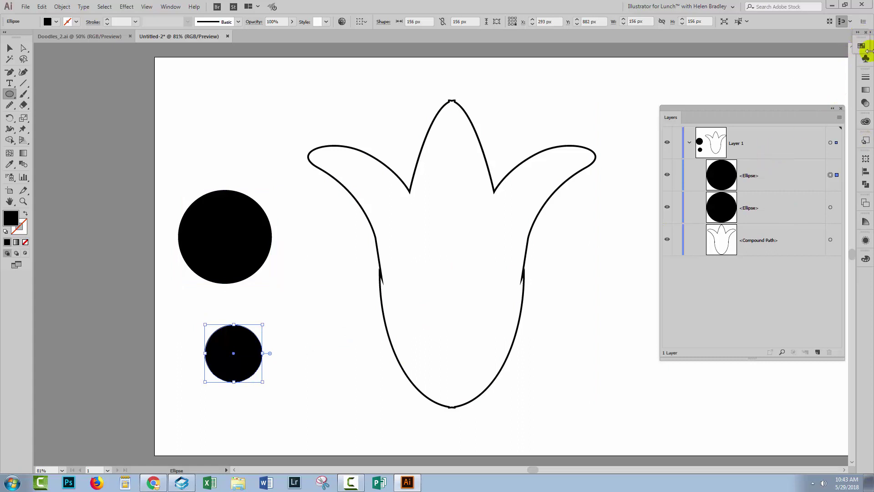
Step: Fill the small circle orange from Swatches and centre it on the black circle
left_click(862, 46)
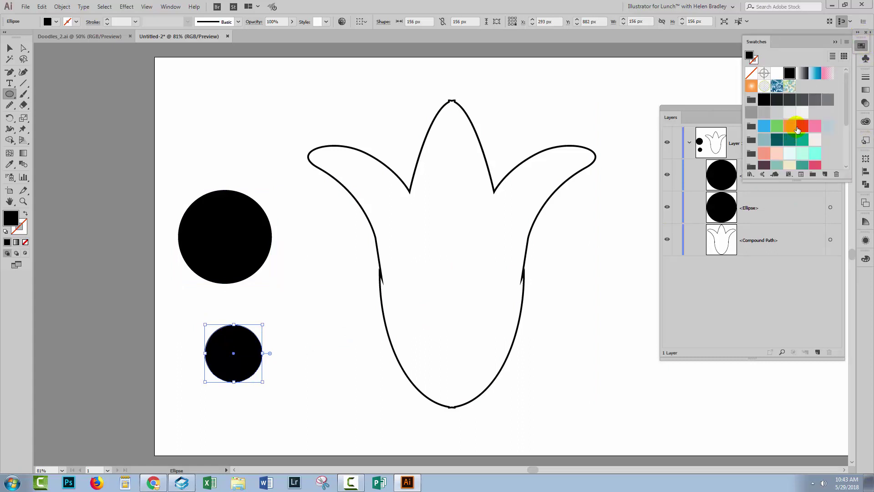
left_click(793, 127)
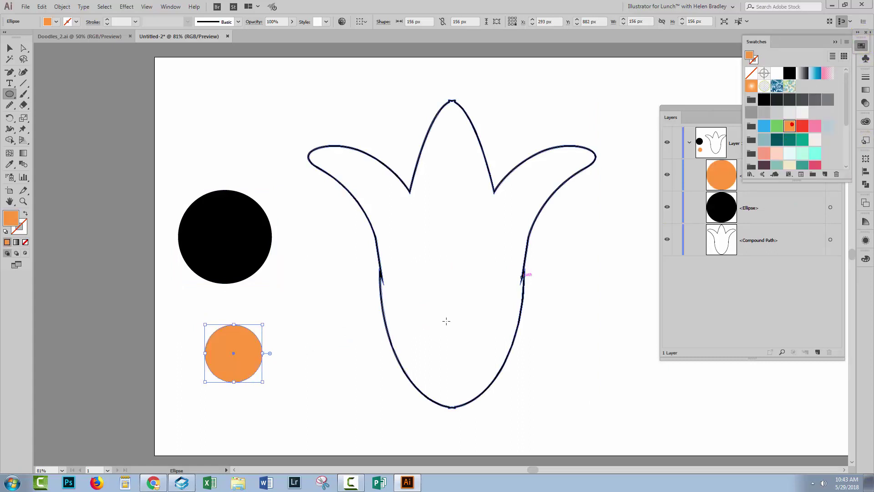
left_click(9, 48)
left_click(271, 367)
left_click(218, 243)
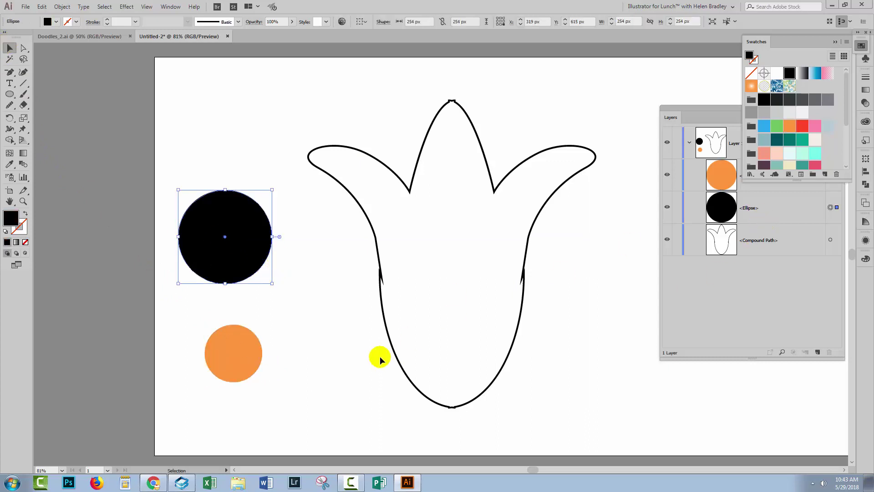
left_click_drag(226, 346, 221, 255)
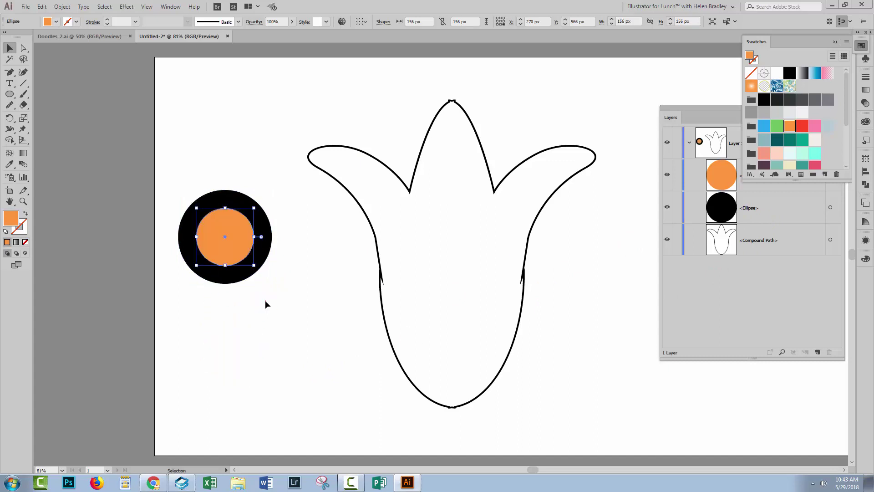
left_click(644, 254)
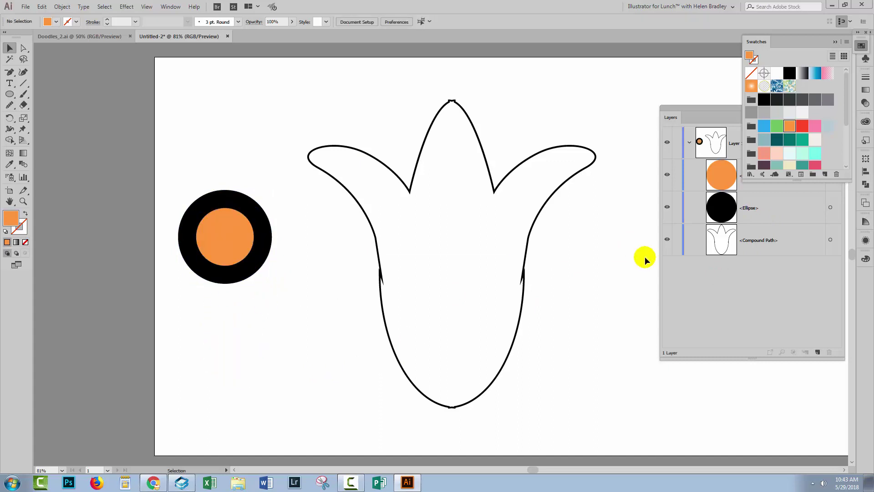
left_click(835, 42)
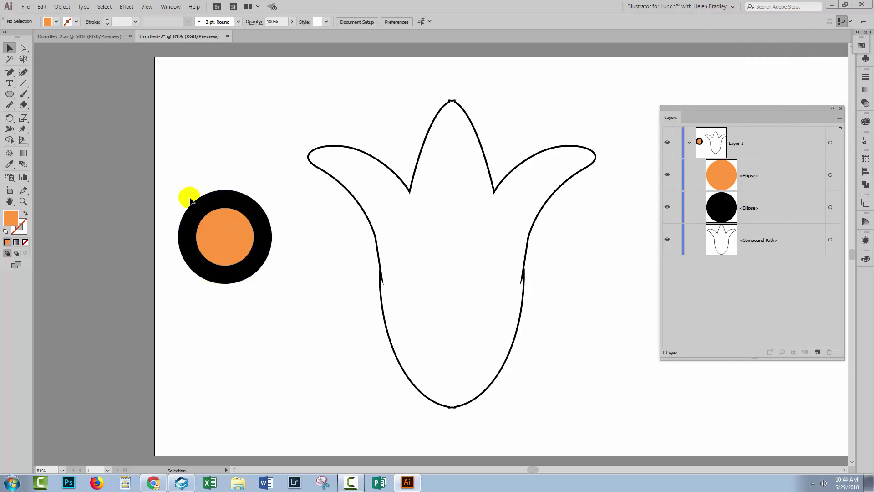
Step: Subtract the orange circle from the black one with Pathfinder Minus Front, then zoom in on the ring
left_click_drag(173, 166, 280, 324)
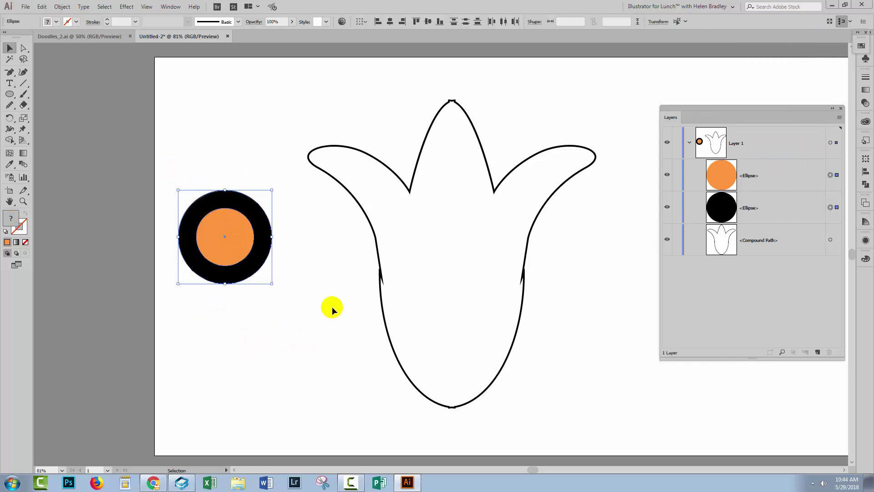
left_click(865, 185)
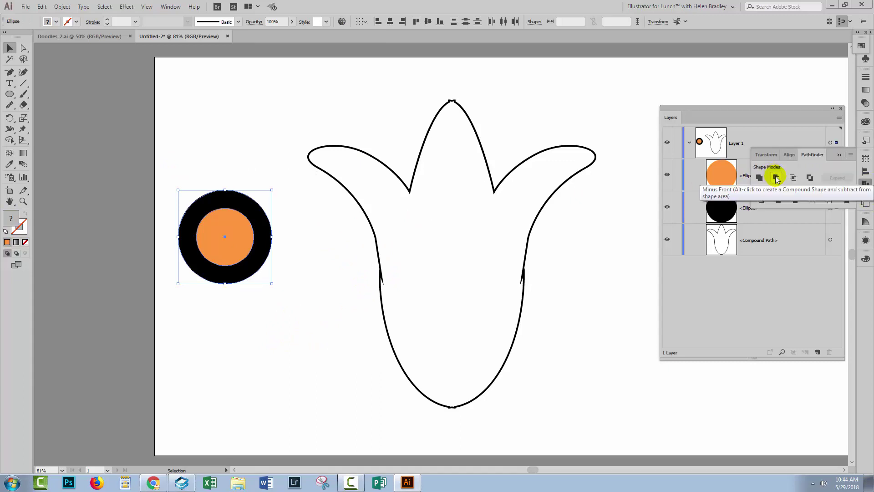
left_click_drag(718, 112, 635, 163)
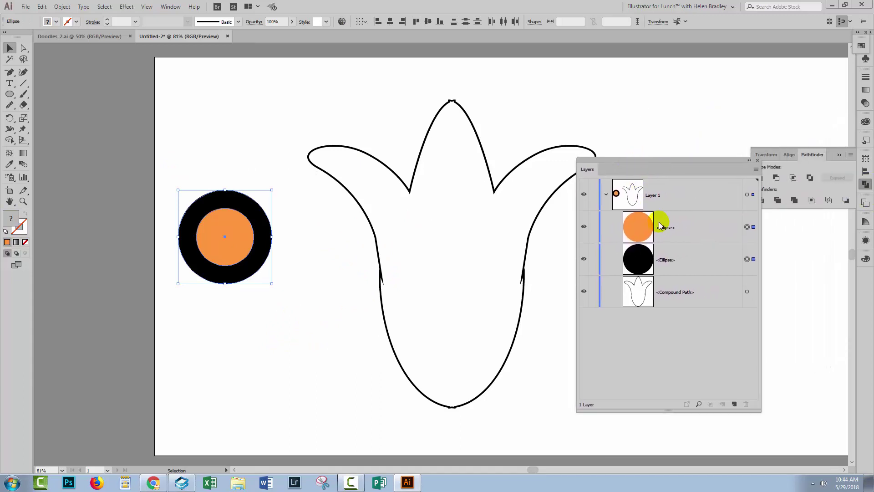
left_click(776, 178)
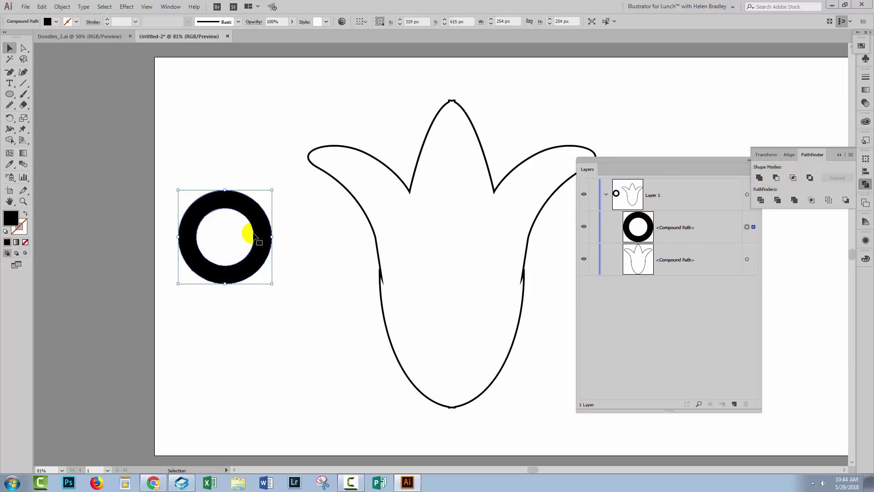
left_click(665, 227)
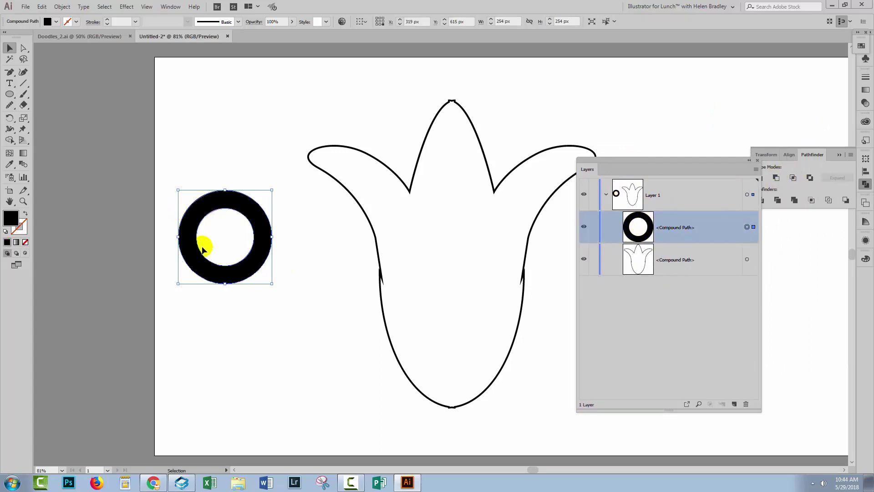
left_click(24, 201)
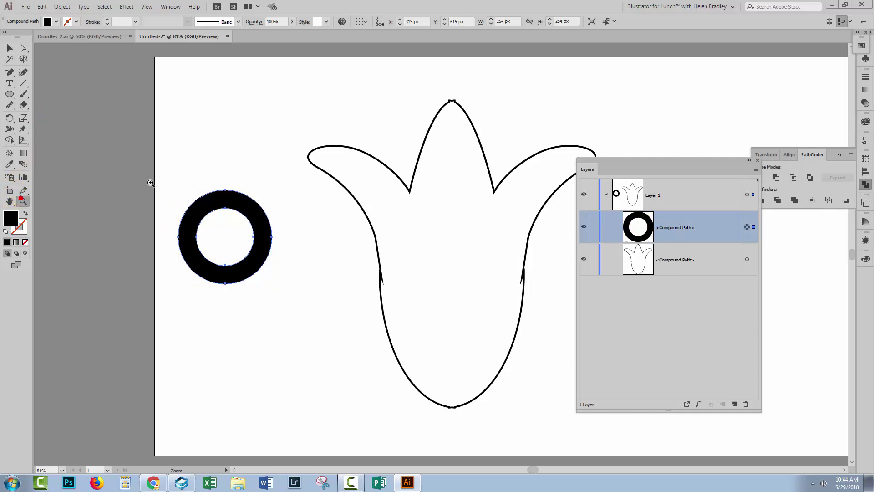
left_click_drag(182, 176, 276, 308)
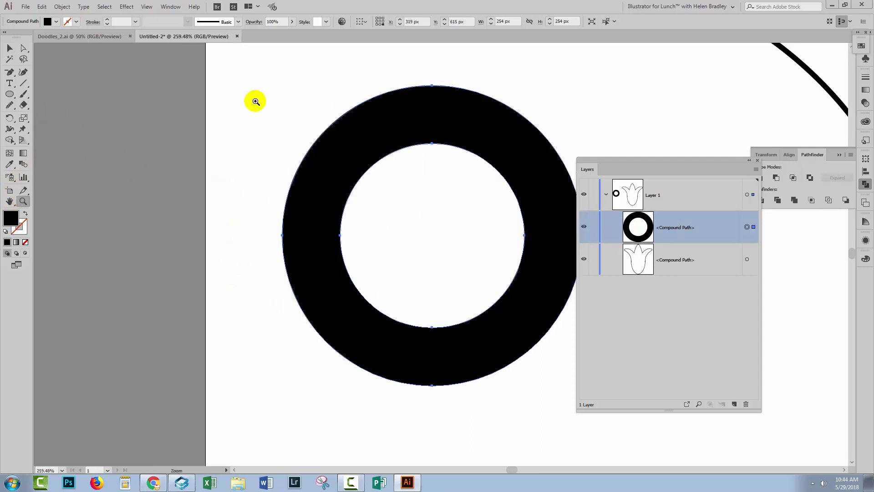
left_click(24, 48)
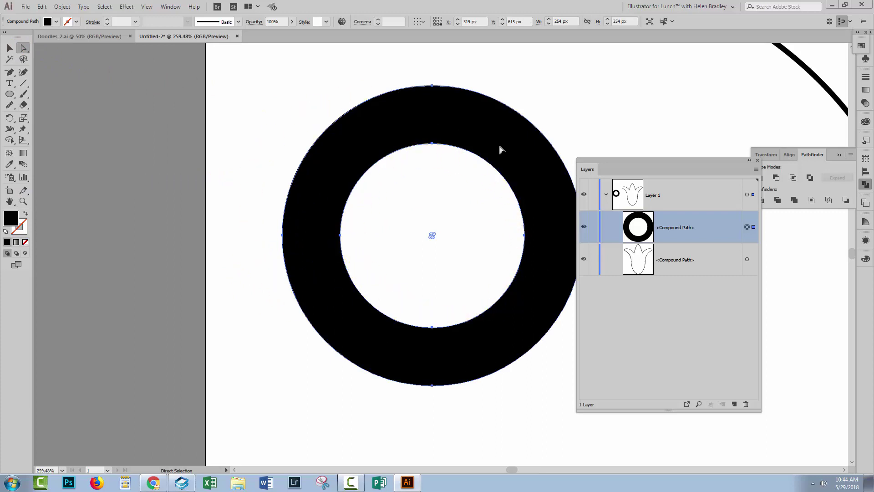
Step: Reshape the left petal's tip by moving its anchor and lengthening its direction handle
left_click(479, 318)
left_click_drag(534, 316, 392, 304)
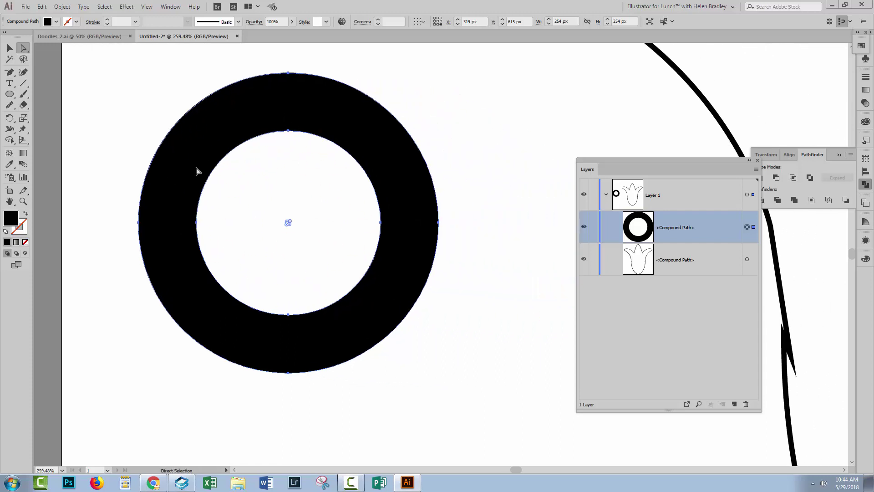
left_click_drag(561, 151, 268, 258)
left_click(532, 182)
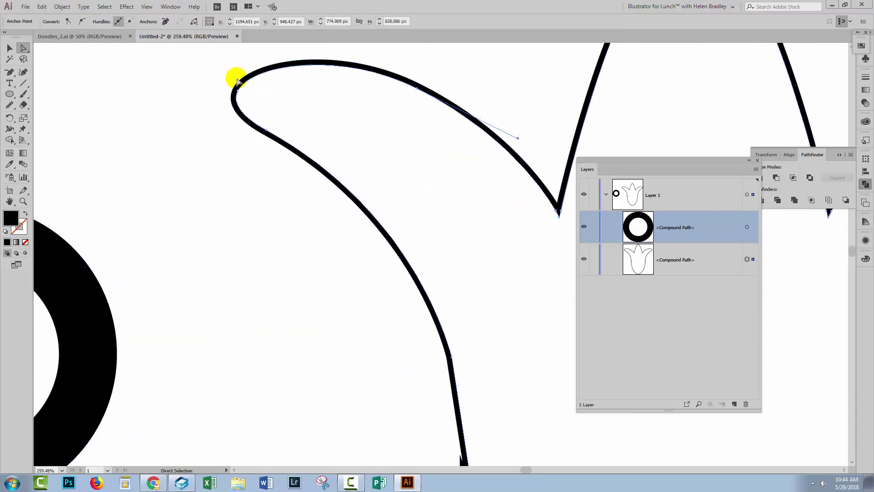
left_click_drag(239, 94, 234, 108)
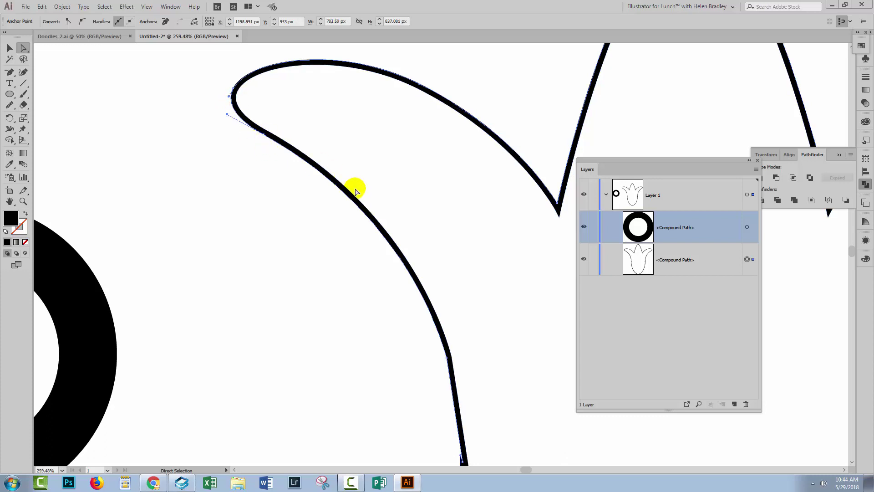
left_click_drag(355, 195, 356, 197)
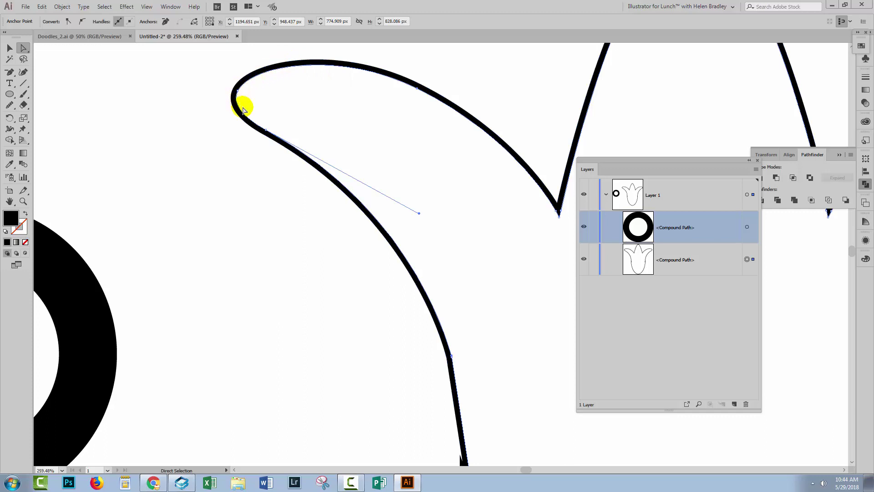
left_click(261, 237)
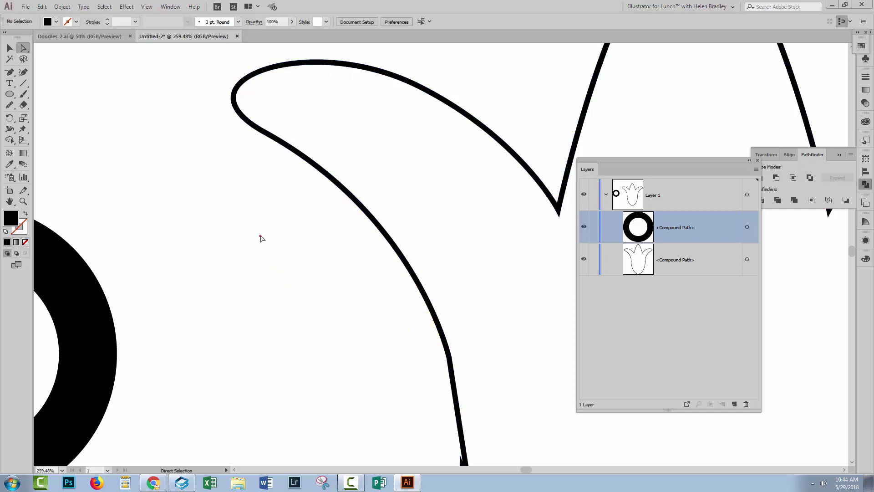
Step: Release the black ring's compound path into two solid circles
key("ctrl+0")
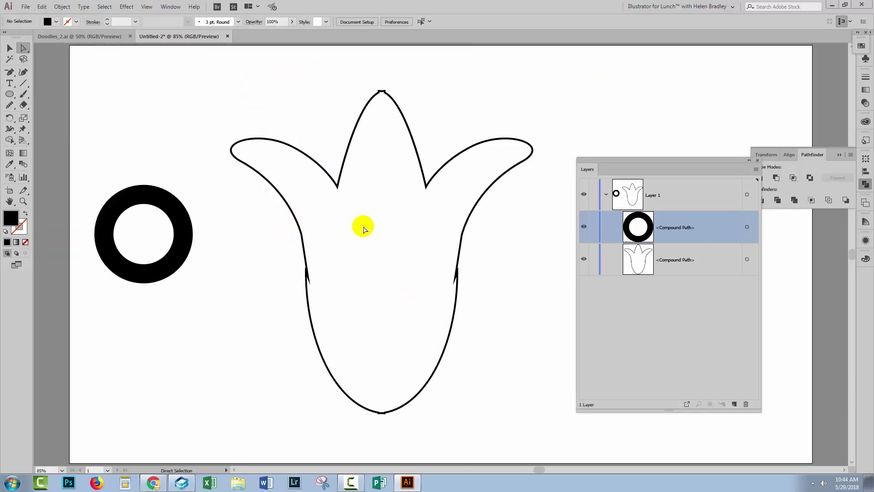
left_click_drag(598, 164, 637, 159)
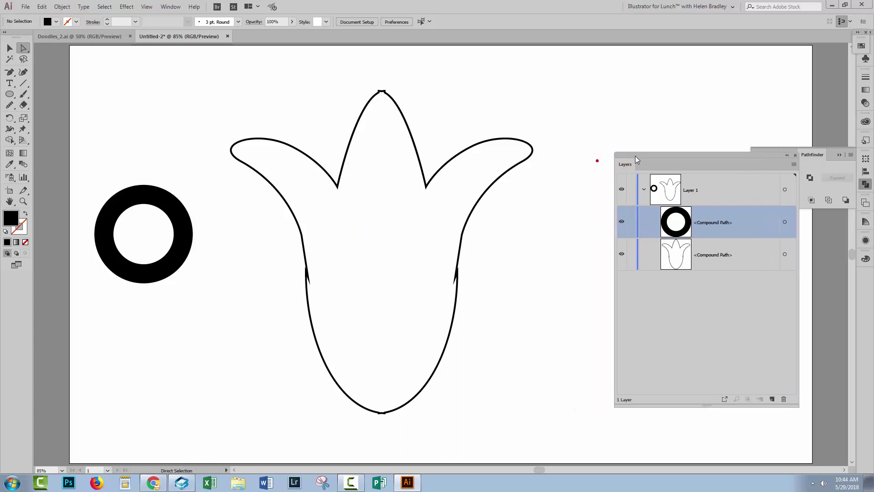
left_click(8, 47)
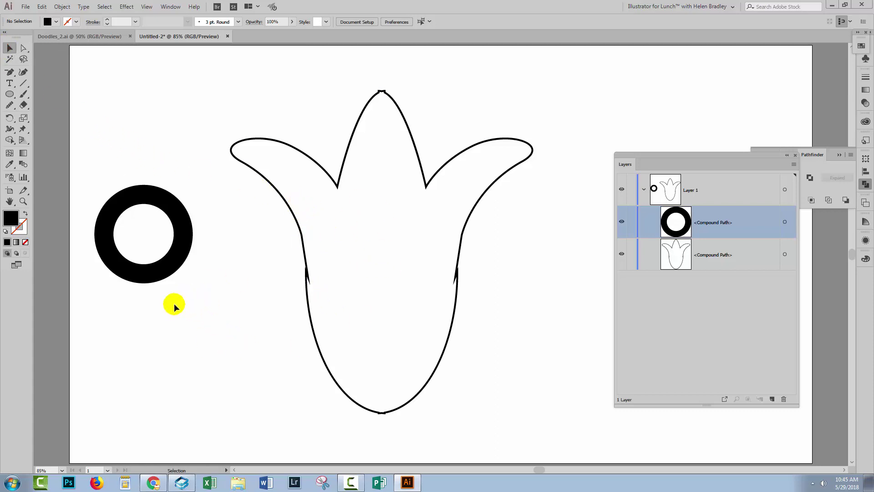
left_click_drag(176, 314, 152, 188)
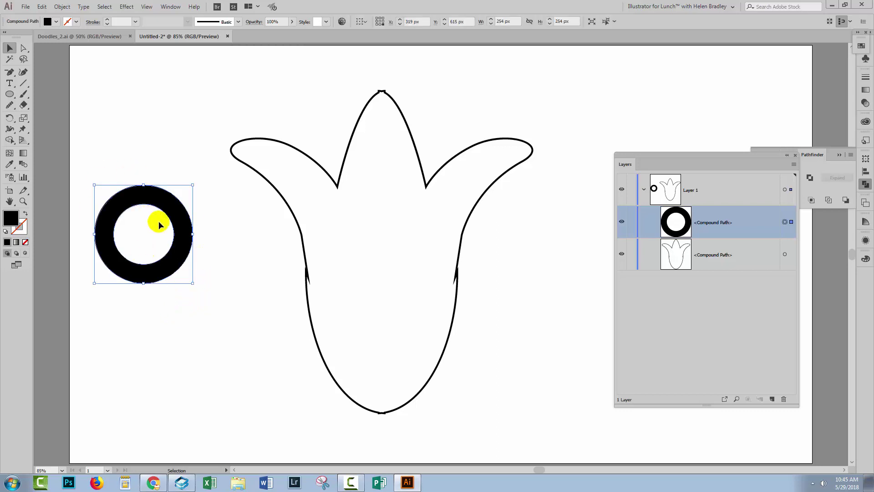
left_click(62, 7)
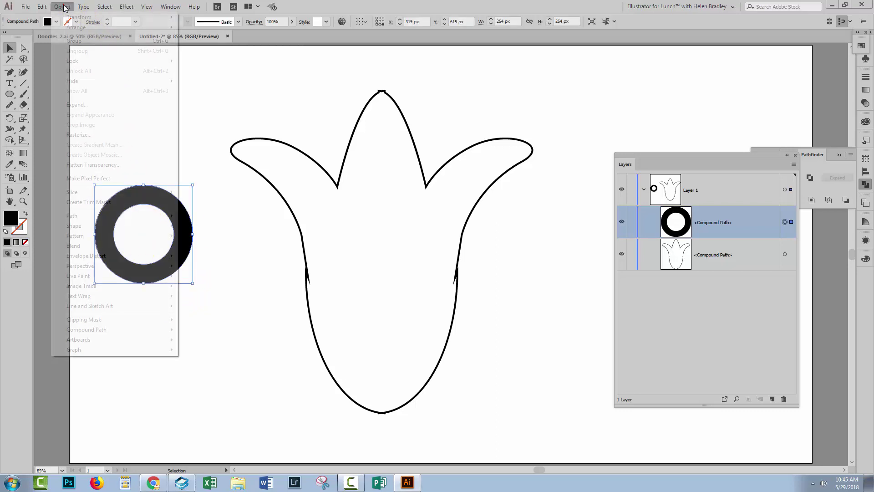
mouse_move(156, 330)
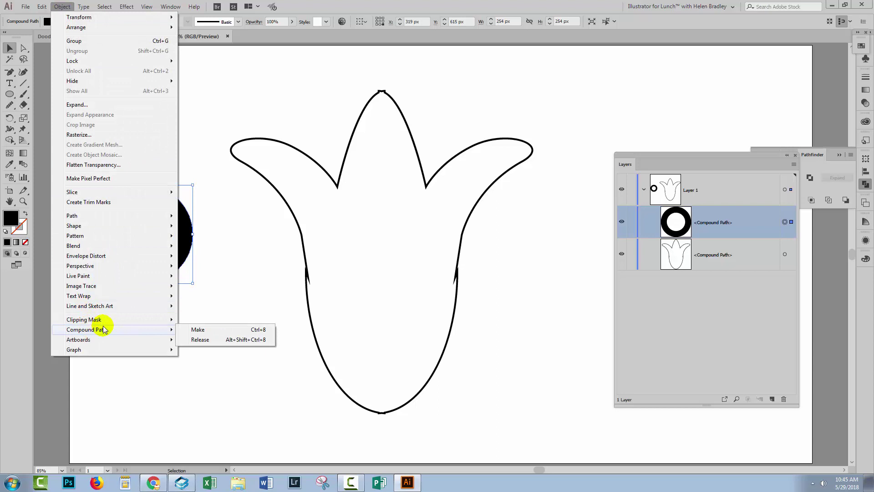
left_click(196, 340)
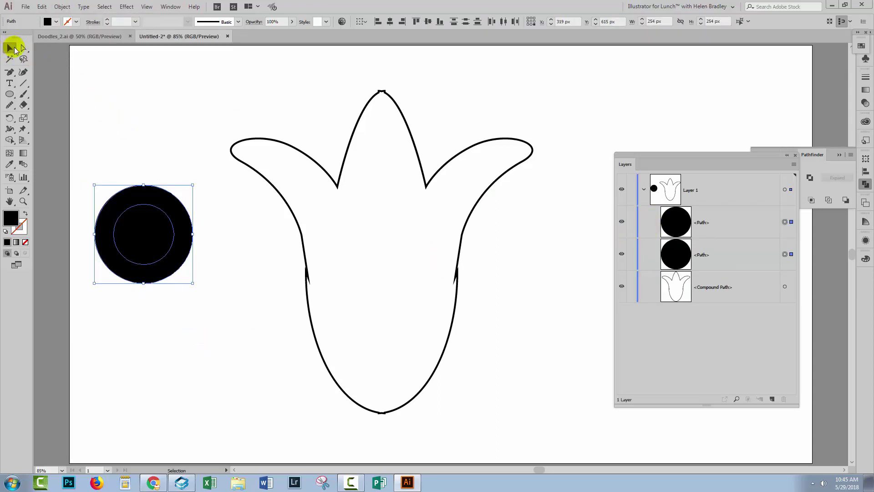
Step: Move the inner circle out below the large circle
left_click(71, 64)
left_click(167, 247)
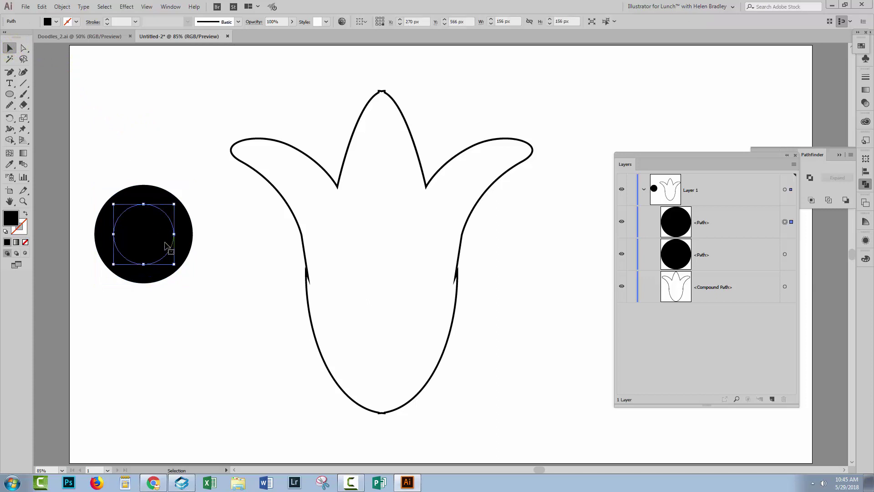
left_click_drag(164, 247, 190, 345)
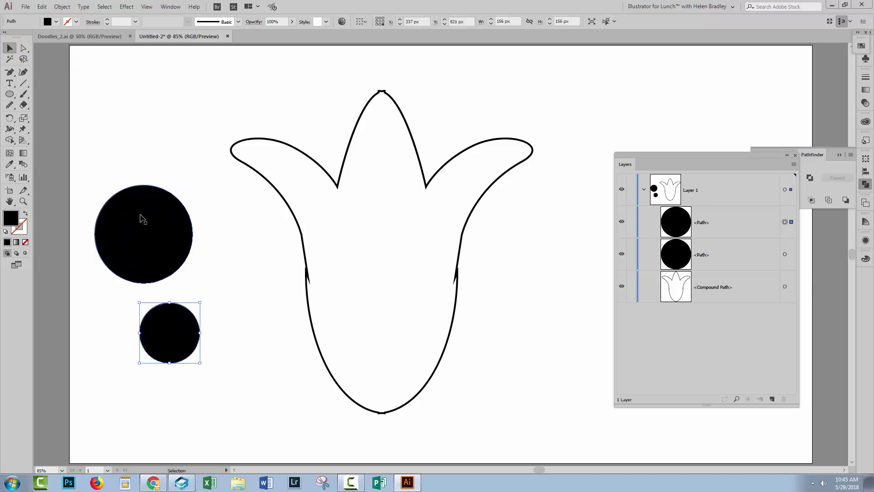
left_click(179, 314)
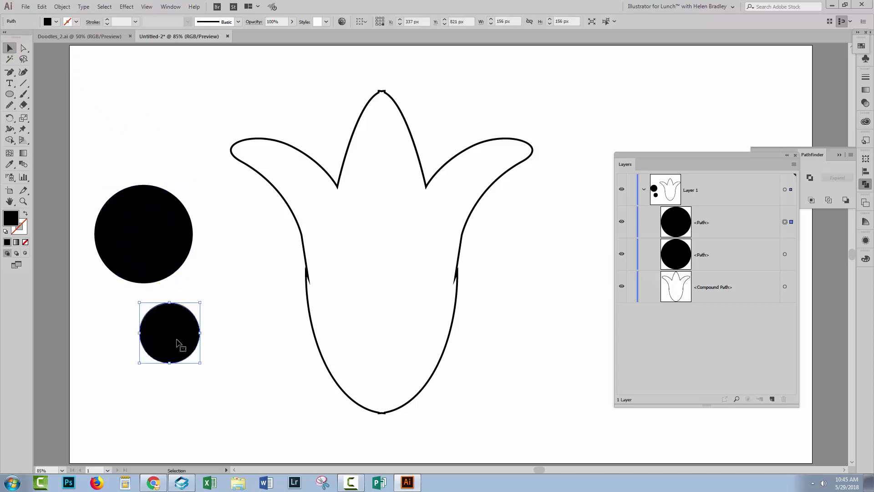
Step: Marquee-select the whole tulip and apply Object > Compound Path > Release to it
left_click(301, 233)
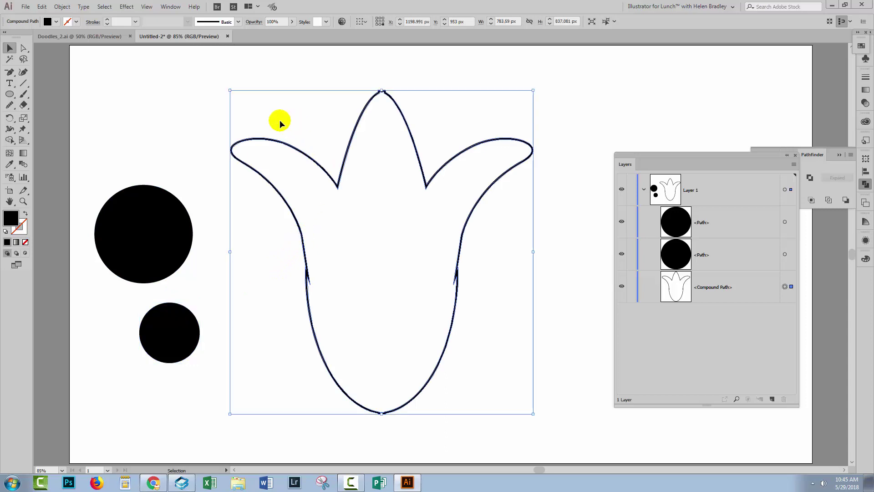
left_click(210, 140)
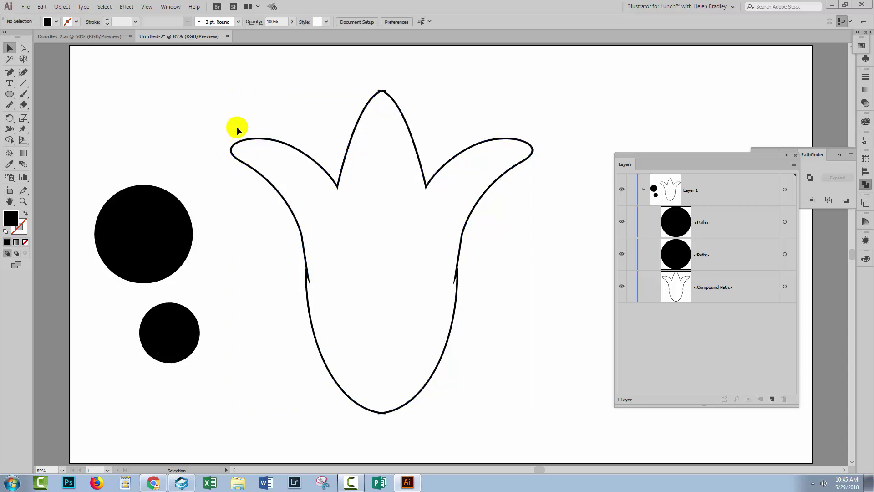
left_click_drag(268, 95, 401, 355)
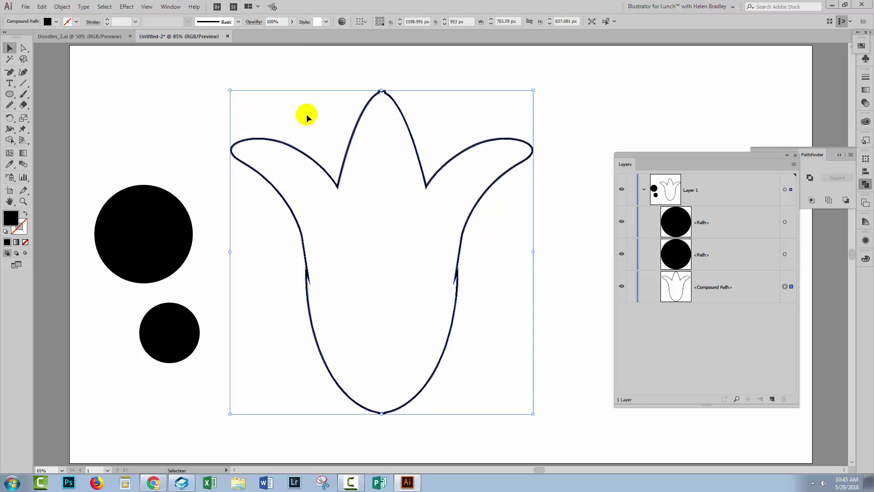
left_click(54, 8)
mouse_move(155, 328)
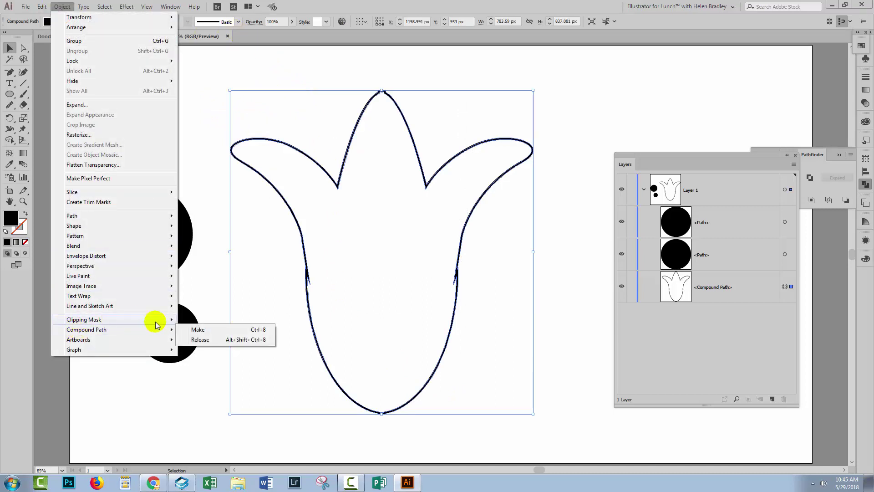
left_click(194, 341)
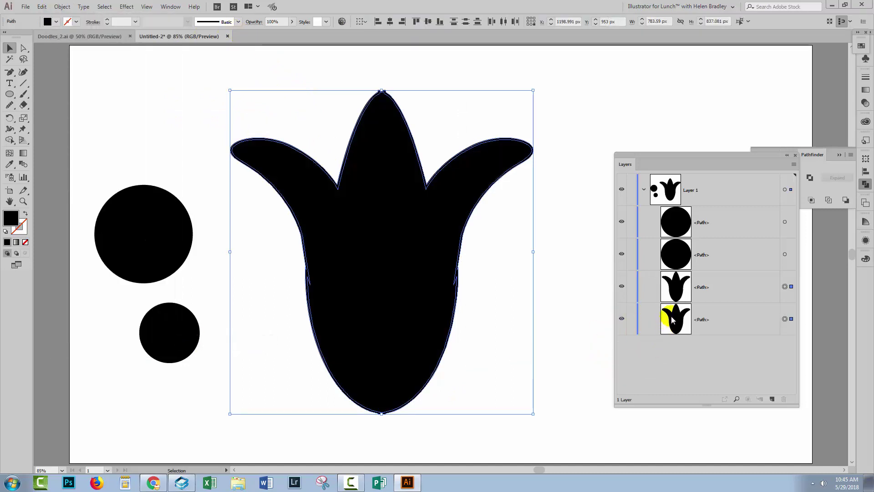
Step: Hide each tulip path in Layers to compare the two overlapping copies
left_click(679, 295)
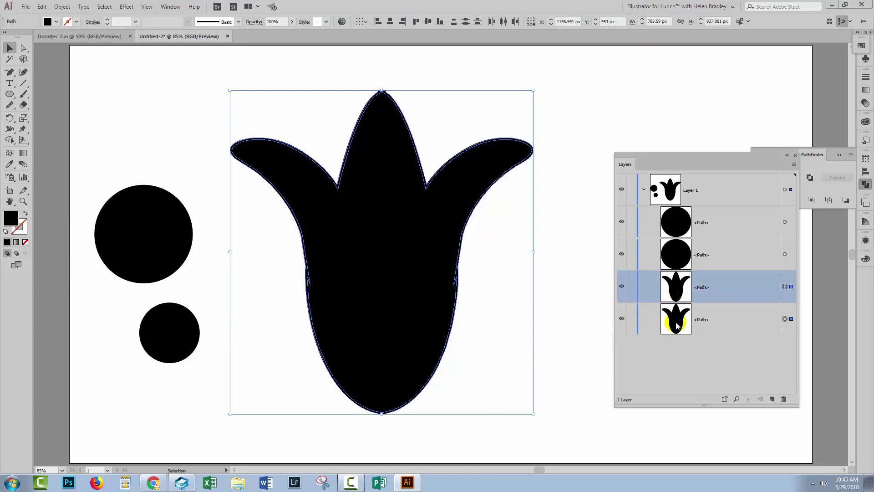
left_click(677, 324)
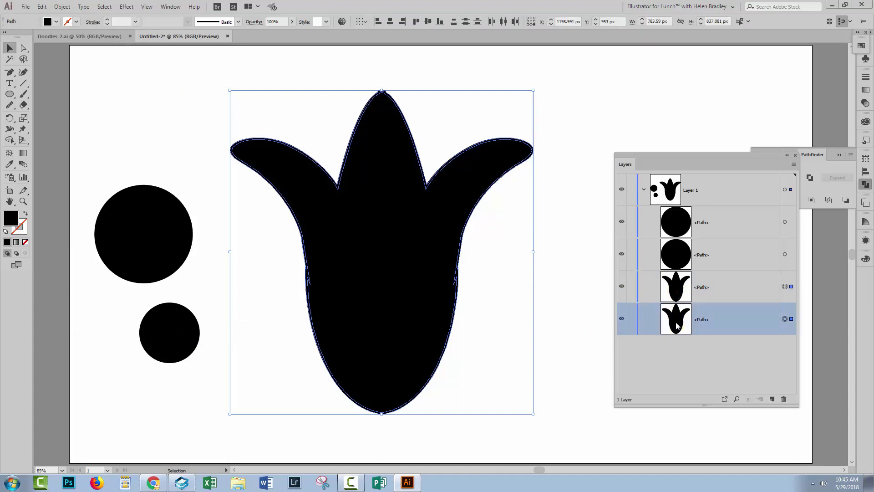
left_click(574, 313)
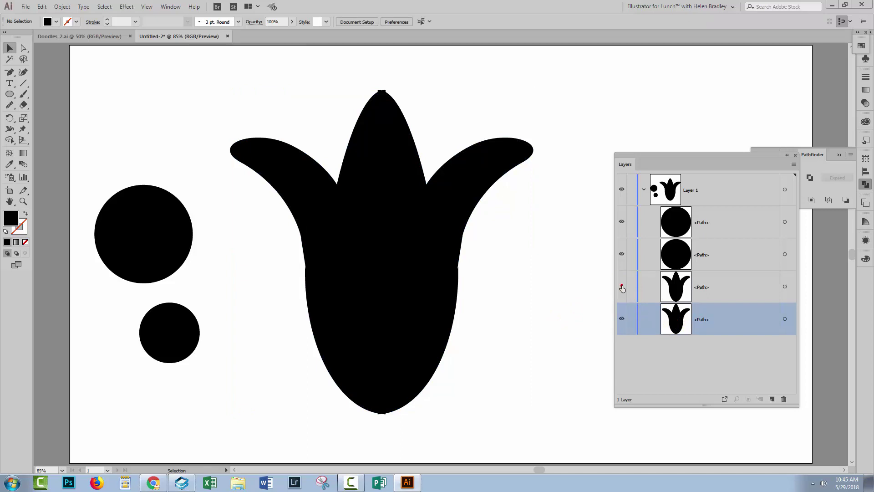
left_click(622, 286)
left_click(622, 318)
left_click(305, 271)
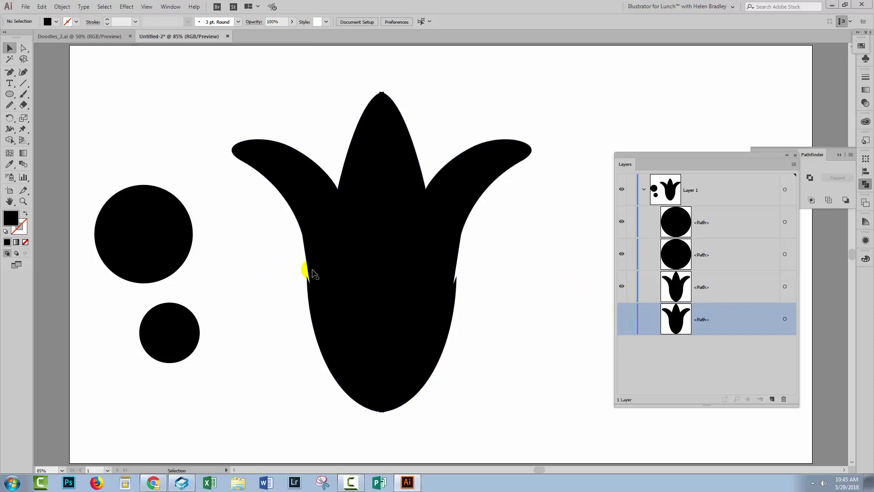
Step: Trash the upper tulip path and make the remaining one visible again
left_click(702, 288)
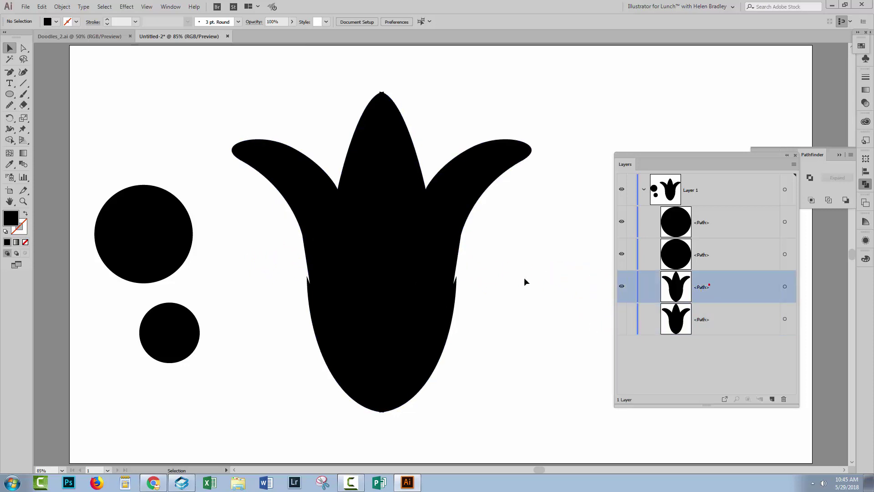
left_click_drag(753, 292, 784, 399)
left_click(675, 296)
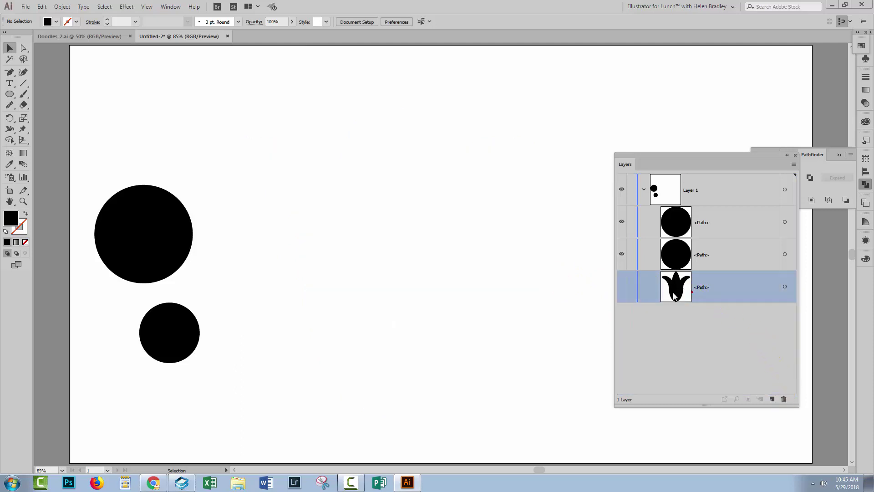
left_click(622, 287)
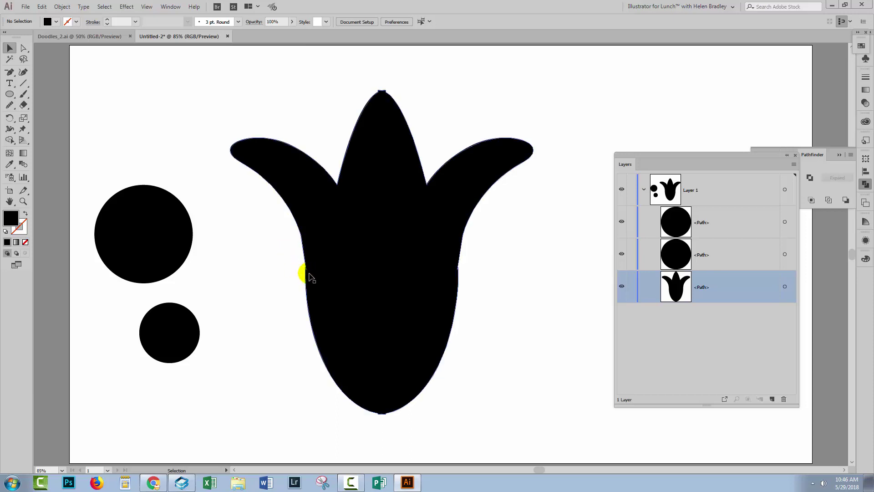
Step: Zoom into the tulip's middle and nudge its left-edge notch anchor slightly upward
left_click(23, 200)
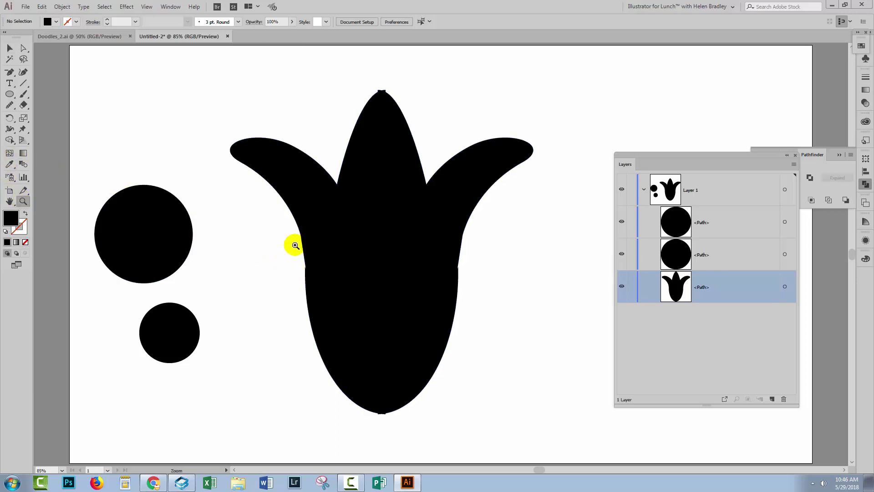
left_click_drag(295, 245, 493, 307)
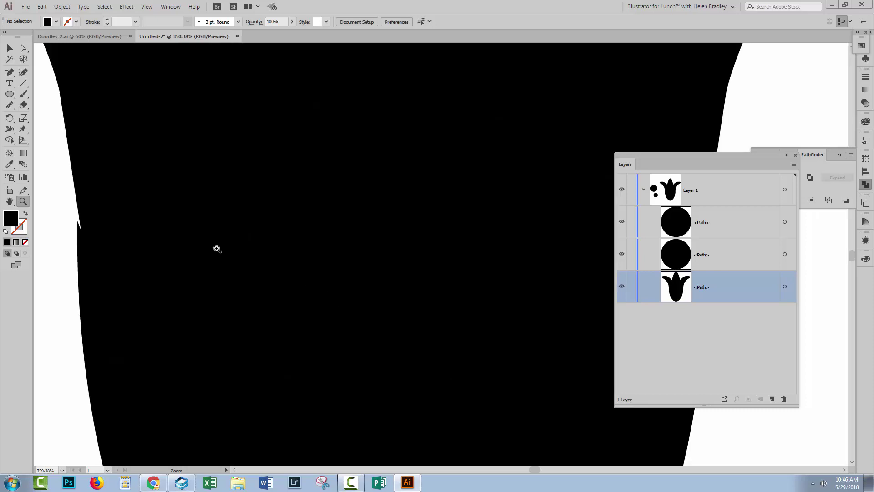
left_click_drag(654, 163, 710, 155)
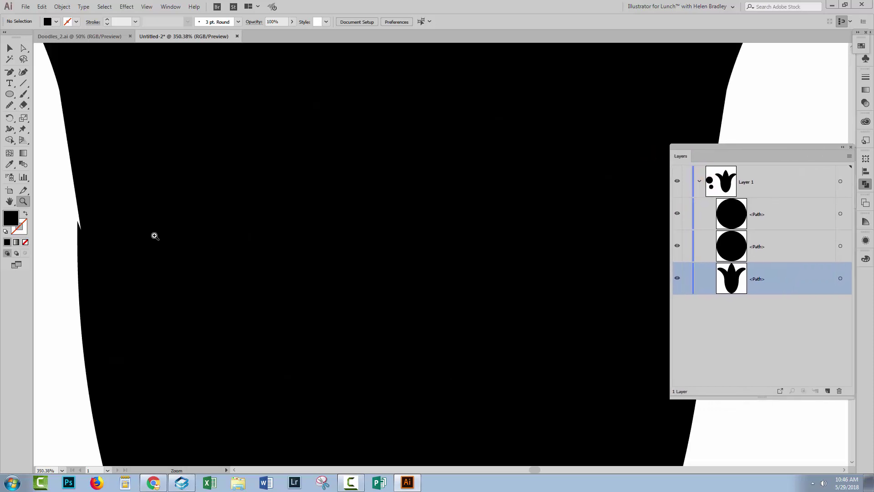
left_click(24, 48)
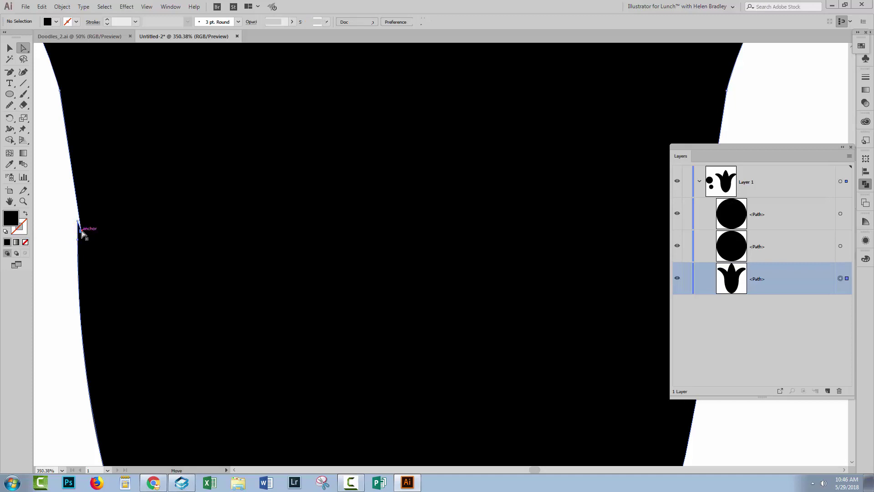
left_click(81, 231)
left_click_drag(77, 224, 78, 220)
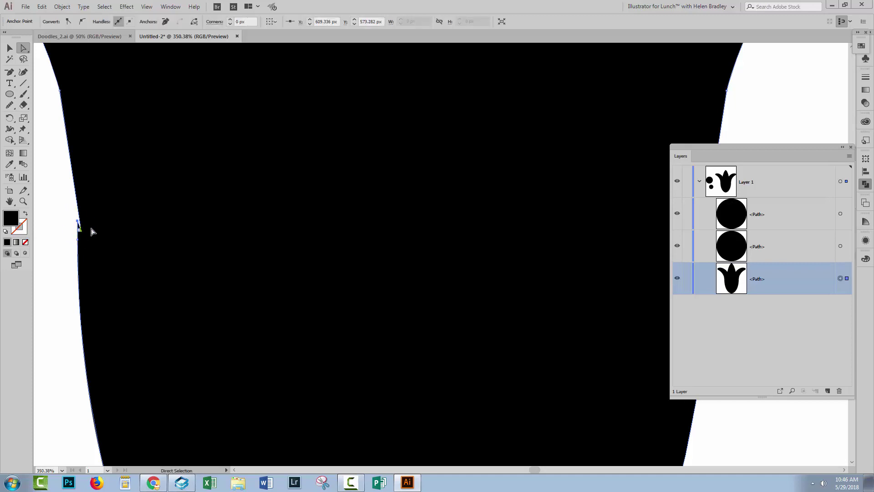
left_click(10, 48)
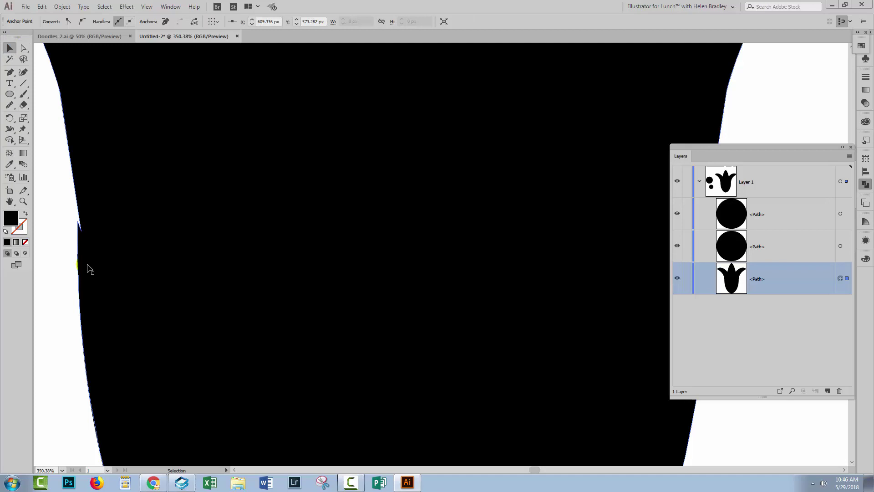
left_click_drag(60, 259, 127, 322)
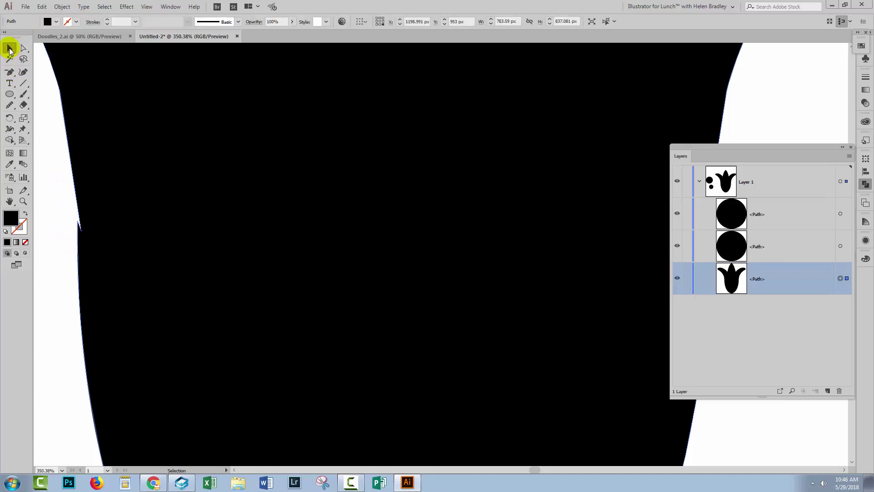
Step: Smooth the notch along the tulip's left edge with the Smooth Tool
left_click(7, 106)
left_click_drag(7, 106, 45, 128)
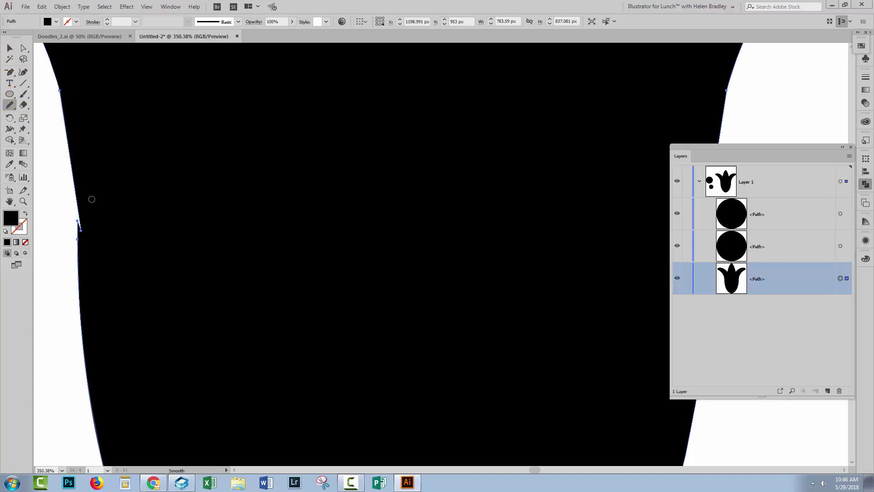
mouse_move(77, 263)
left_mouse_down()
mouse_move(74, 190)
mouse_move(76, 213)
left_mouse_up()
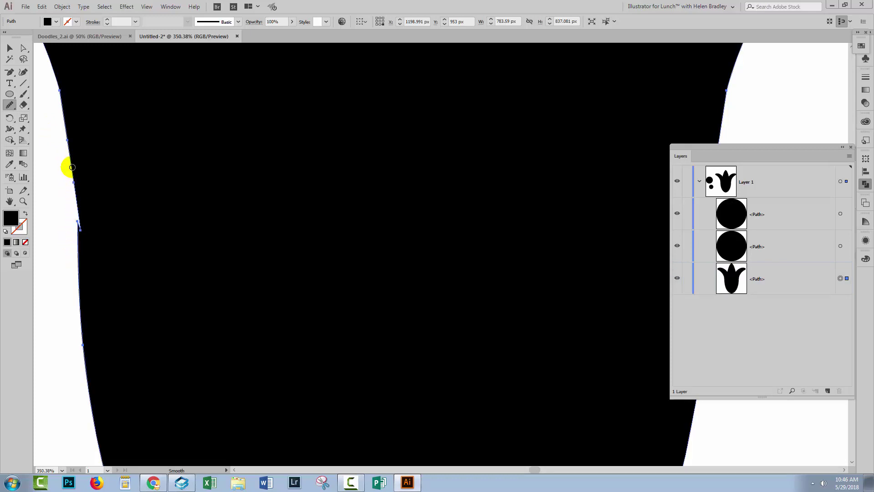
mouse_move(69, 283)
left_mouse_down()
mouse_move(61, 182)
mouse_move(70, 248)
mouse_move(77, 177)
left_mouse_up()
mouse_move(76, 264)
left_mouse_down()
mouse_move(68, 176)
mouse_move(79, 199)
left_mouse_up()
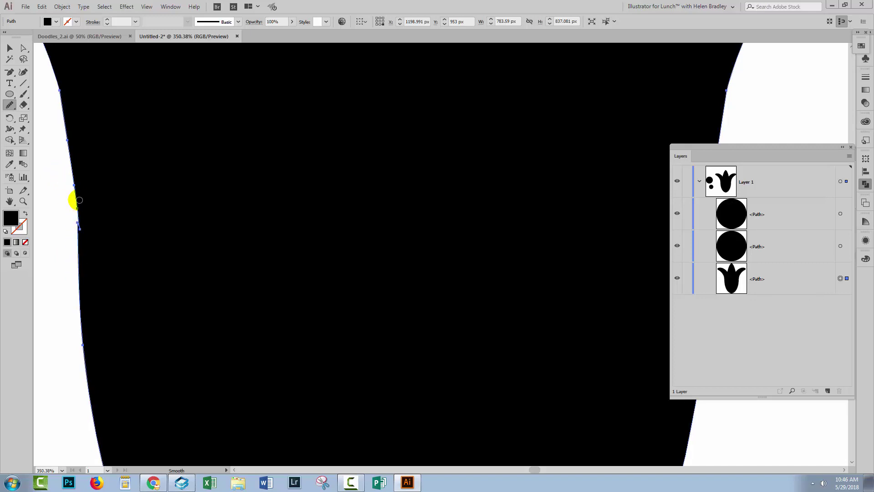
left_click_drag(75, 236, 79, 204)
left_click_drag(79, 245, 77, 198)
mouse_move(82, 252)
left_mouse_down()
mouse_move(72, 201)
mouse_move(77, 242)
mouse_move(72, 203)
mouse_move(77, 211)
left_mouse_up()
left_click_drag(80, 248, 80, 262)
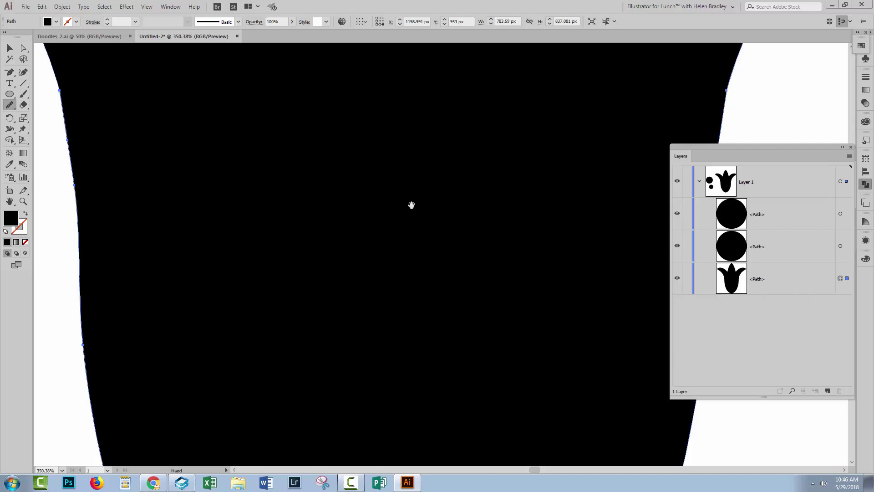
Step: Smooth the kink on the tulip's right edge, then fit the artboard in view
left_click_drag(412, 205, 196, 240)
left_click_drag(437, 229, 437, 229)
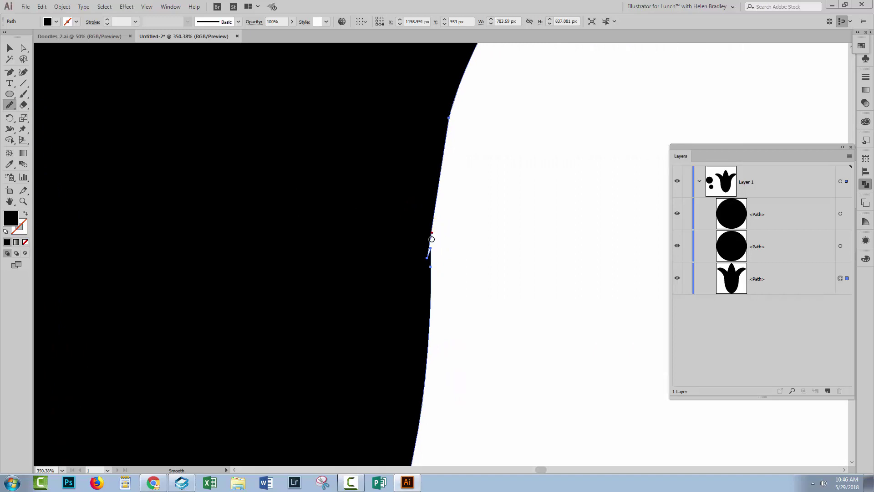
left_click_drag(432, 239, 422, 263)
mouse_move(435, 231)
left_mouse_down()
mouse_move(429, 254)
mouse_move(426, 219)
mouse_move(430, 273)
left_mouse_up()
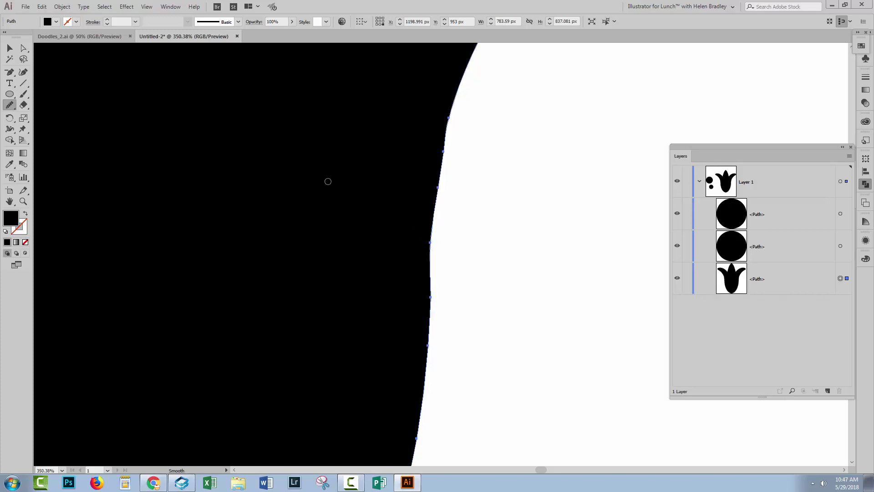
key("ctrl+0")
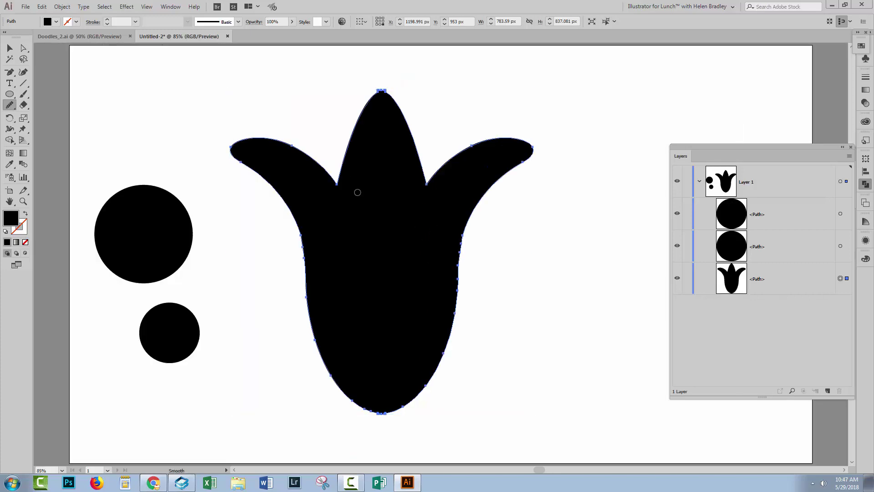
Step: Zoom in on the tulip's top tip and select its anchor points
left_click(10, 48)
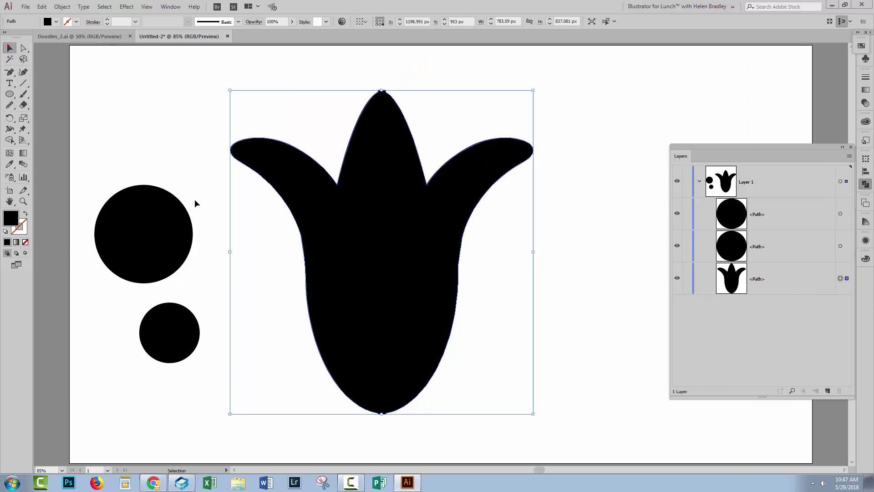
left_click(570, 327)
left_click(459, 268)
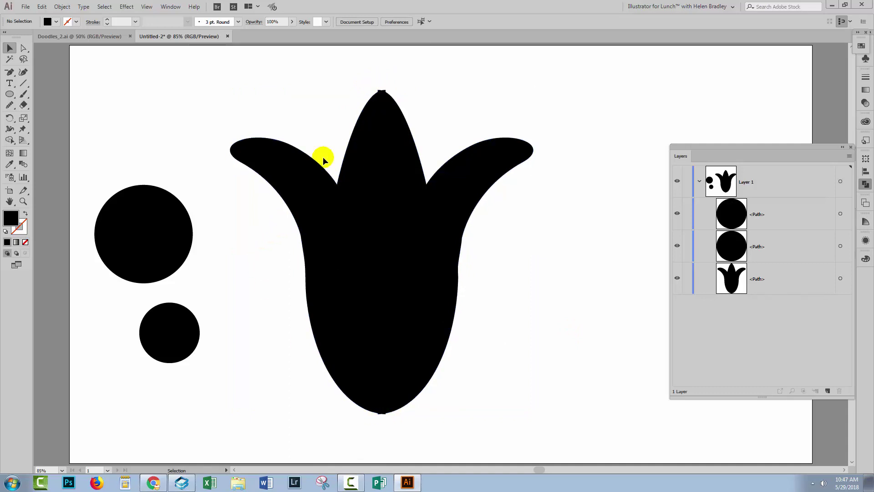
key("z")
left_click(371, 81)
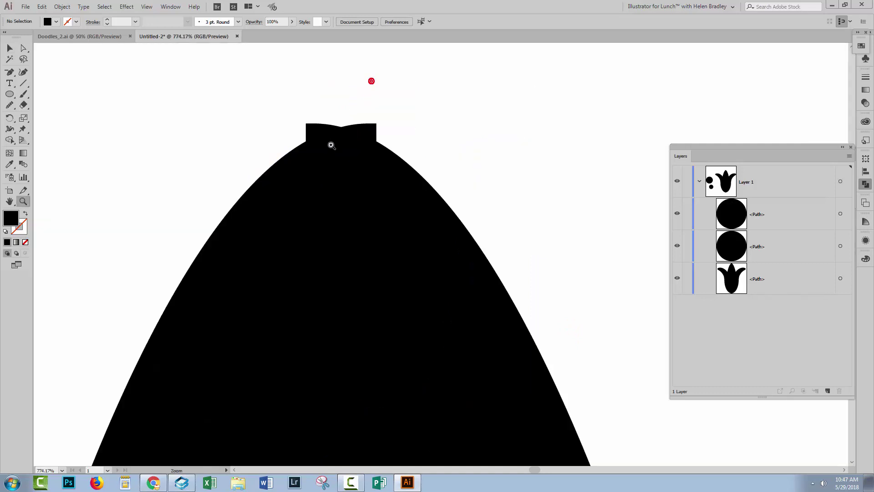
left_click(24, 49)
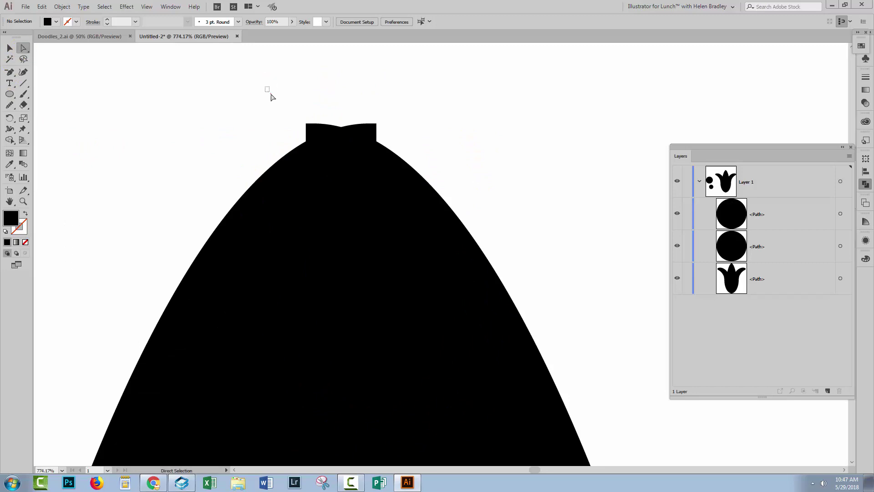
left_click_drag(266, 87, 442, 181)
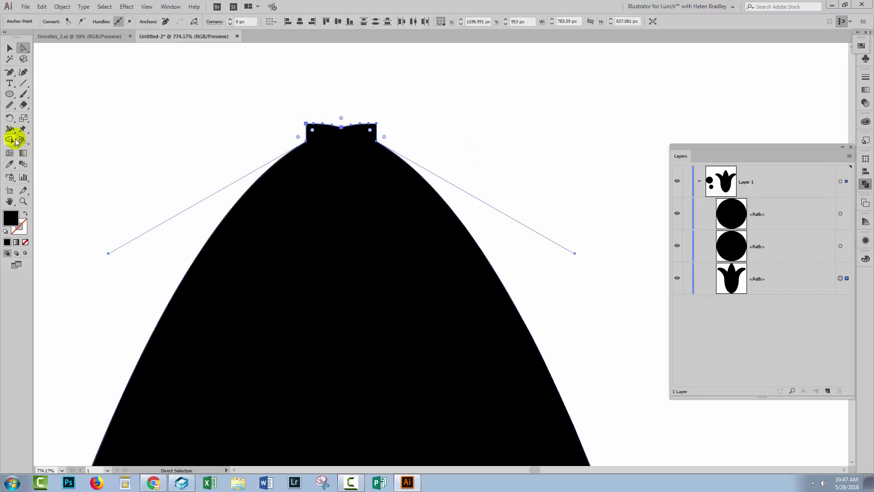
Step: Delete the extra corner anchors at the tip so the peak curves smoothly
left_click_drag(10, 76, 47, 93)
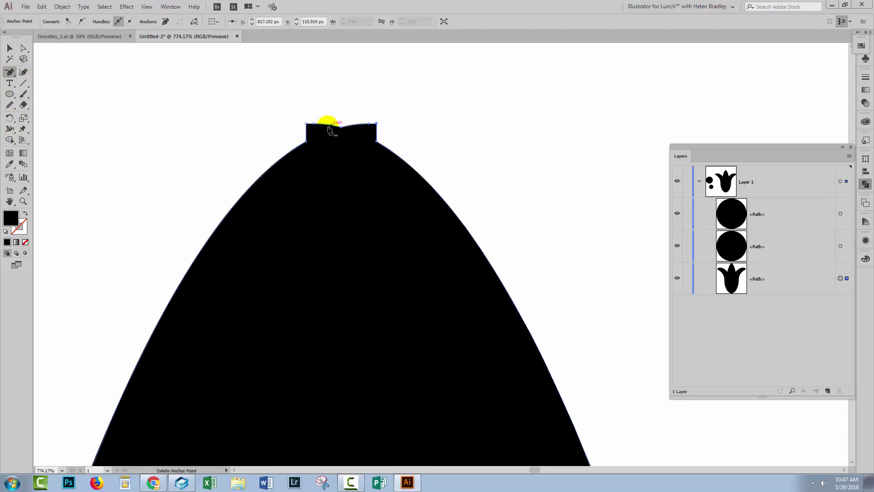
left_click(306, 123)
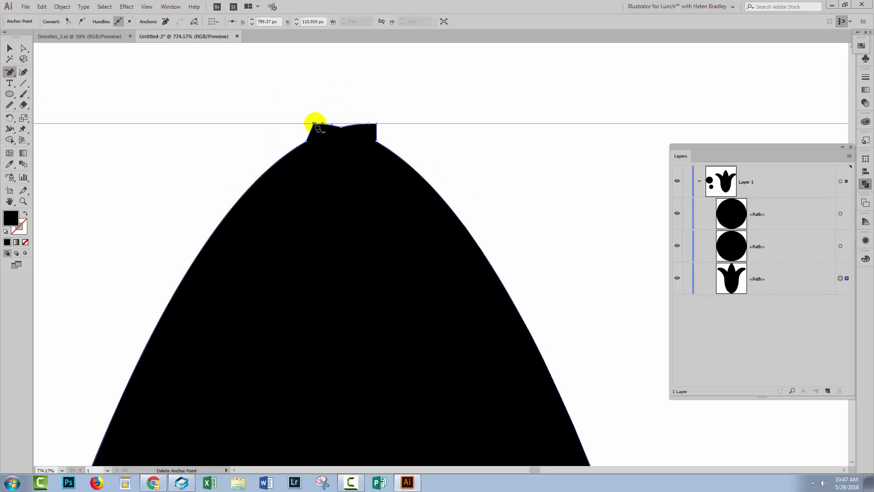
left_click(312, 123)
key("Return")
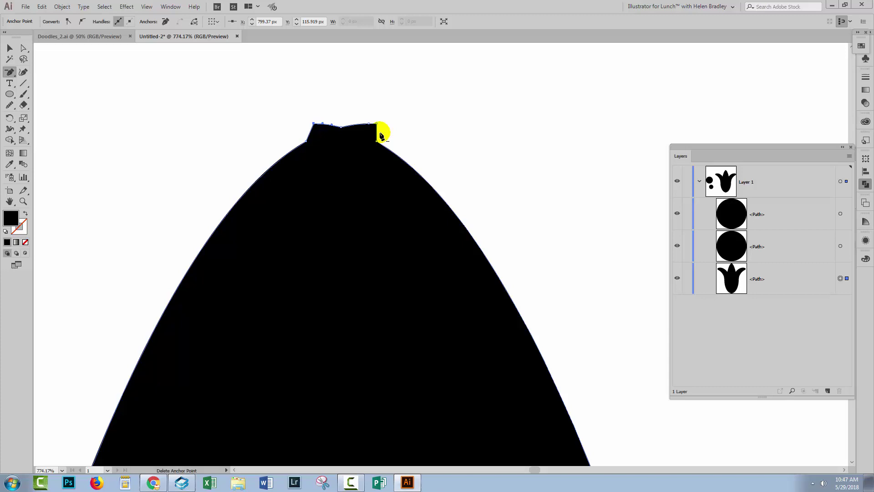
left_click(375, 124)
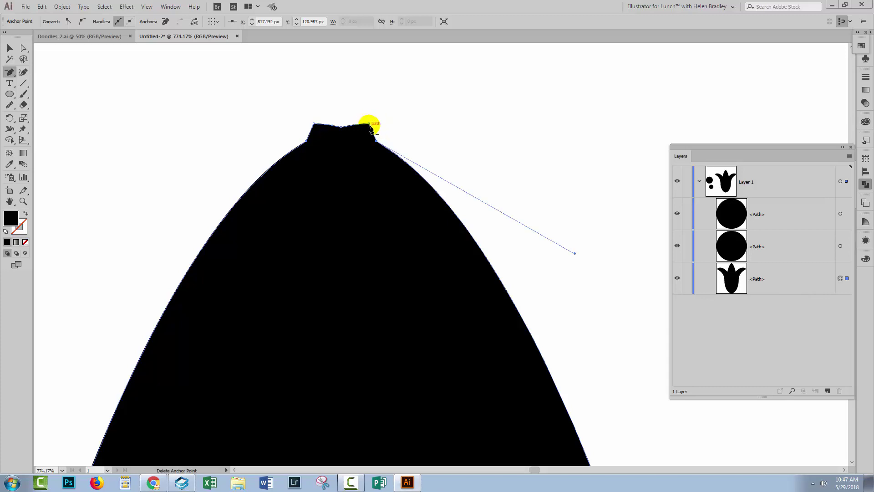
left_click(370, 124)
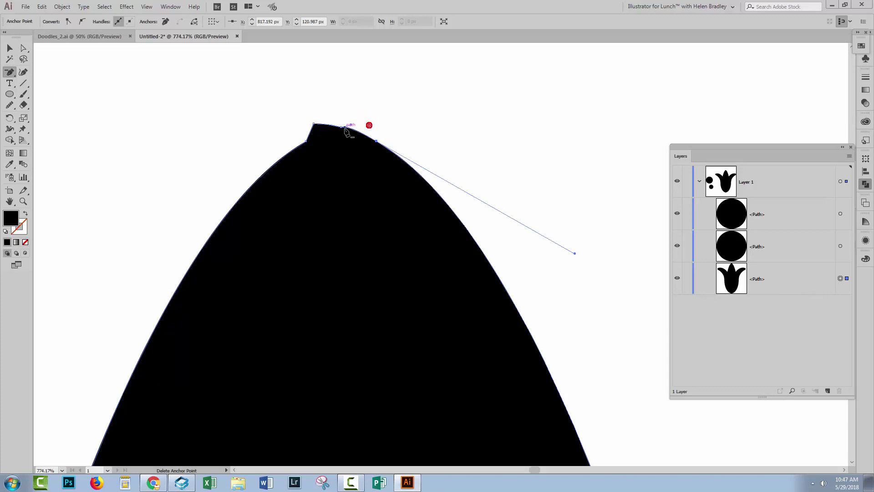
left_click(314, 124)
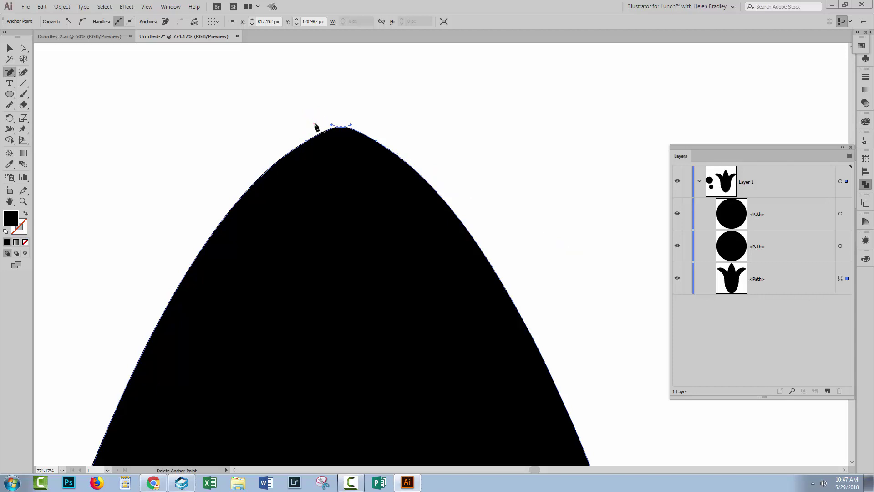
left_click(10, 48)
left_click(201, 145)
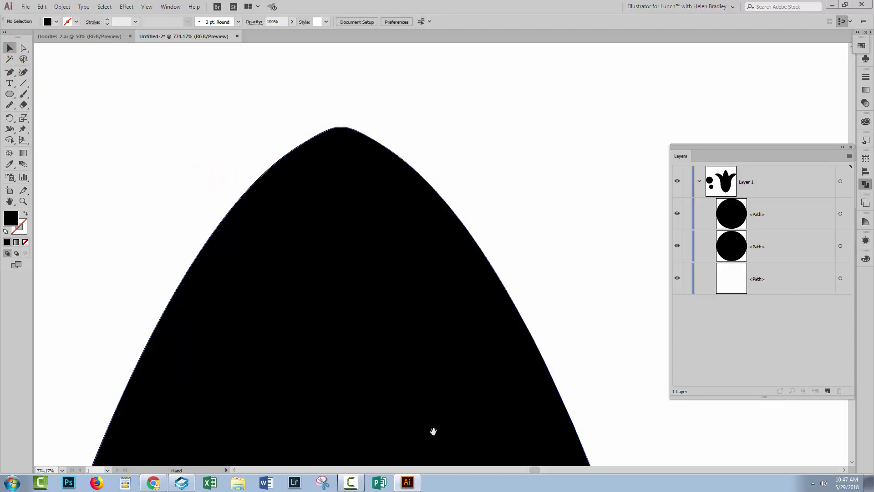
Step: Zoom in on the notch at the tulip's bottom tip and select the tulip path
key("z")
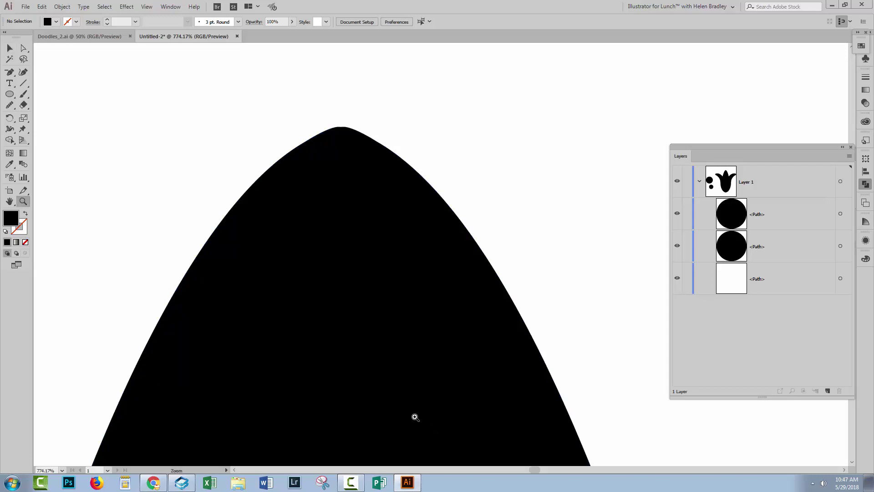
left_click(416, 417, "alt")
left_click(415, 417, "alt")
left_click(415, 417, "alt")
left_click(414, 415, "alt")
left_click(414, 415, "alt")
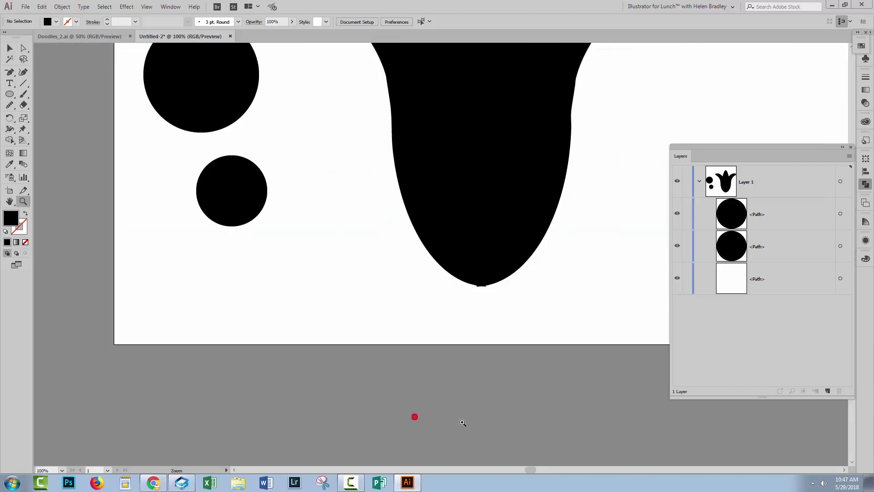
left_click_drag(496, 308, 431, 235)
left_click_drag(590, 364, 214, 247)
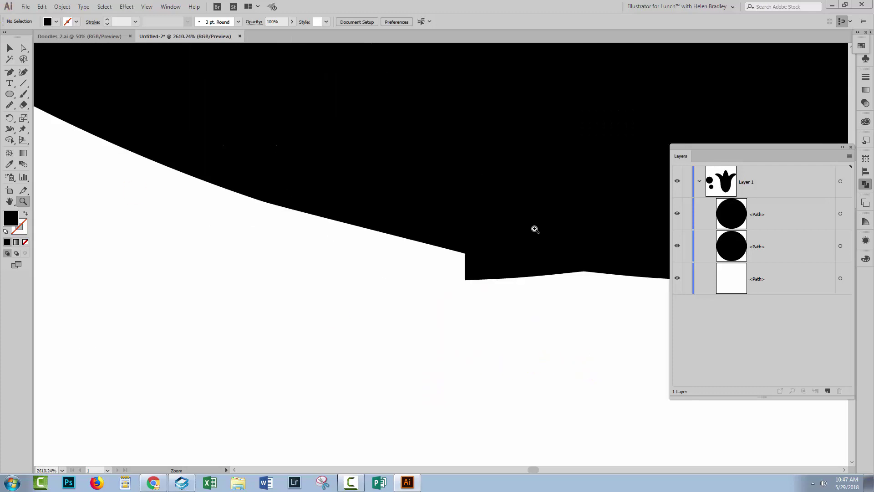
left_click_drag(535, 229, 336, 337)
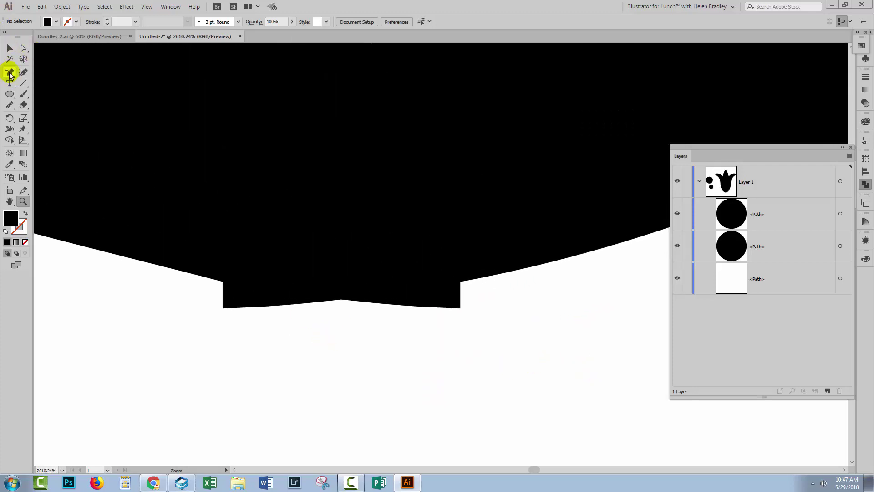
left_click(10, 47)
left_click(204, 278)
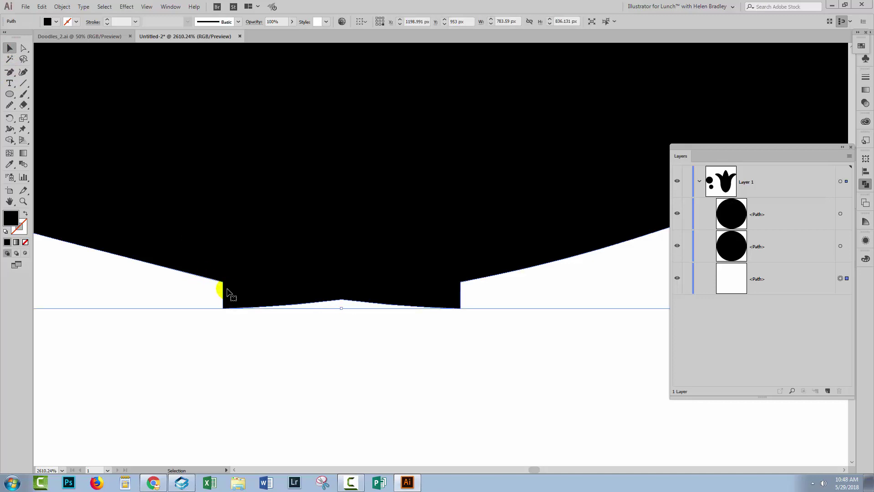
Step: Delete the four corner anchors along the notched base with the Delete Anchor Point Tool
left_click(9, 73)
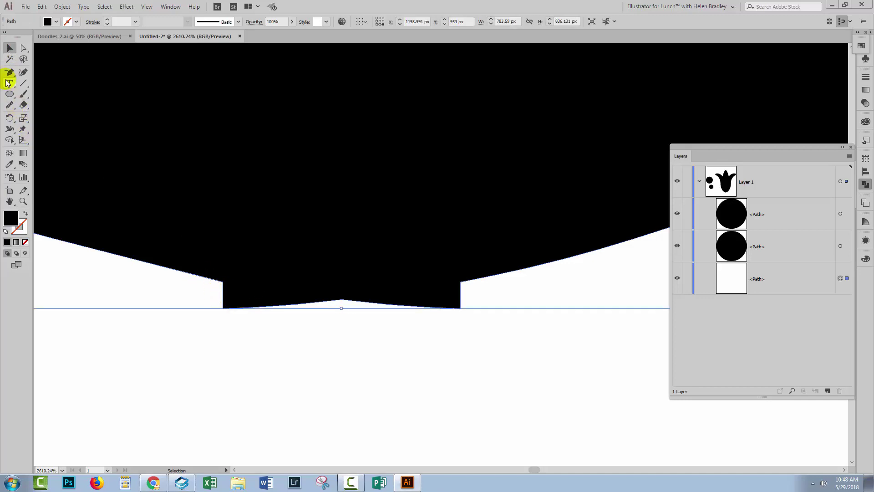
left_click(221, 308)
left_click(520, 254)
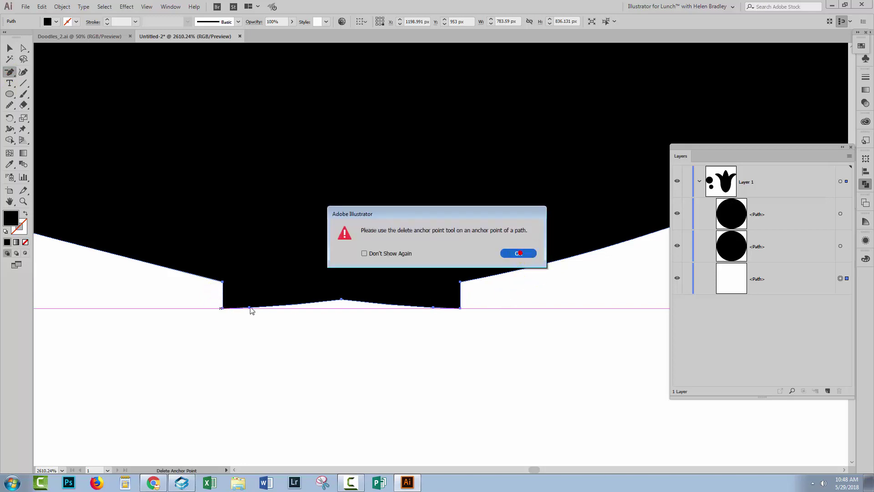
left_click(518, 253)
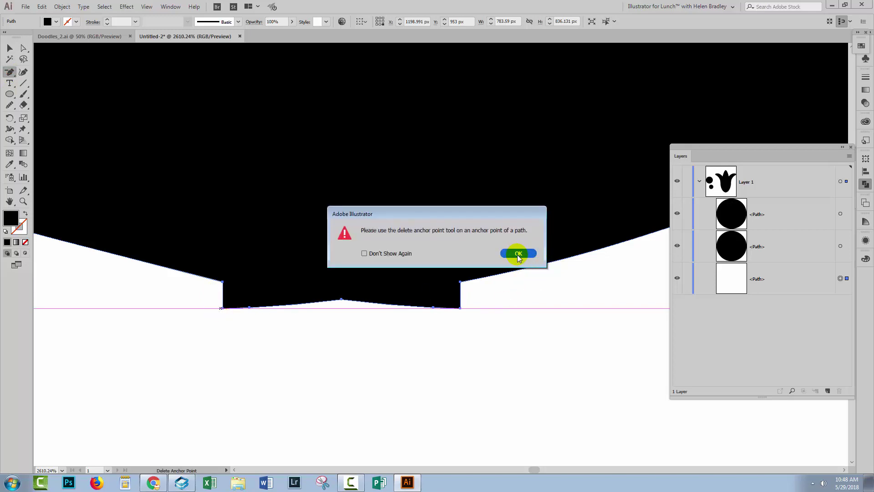
left_click(223, 308)
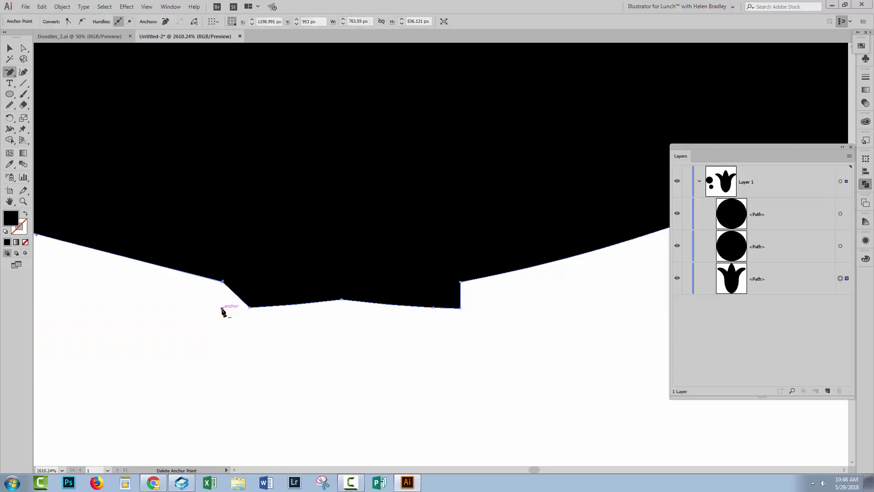
left_click(251, 308)
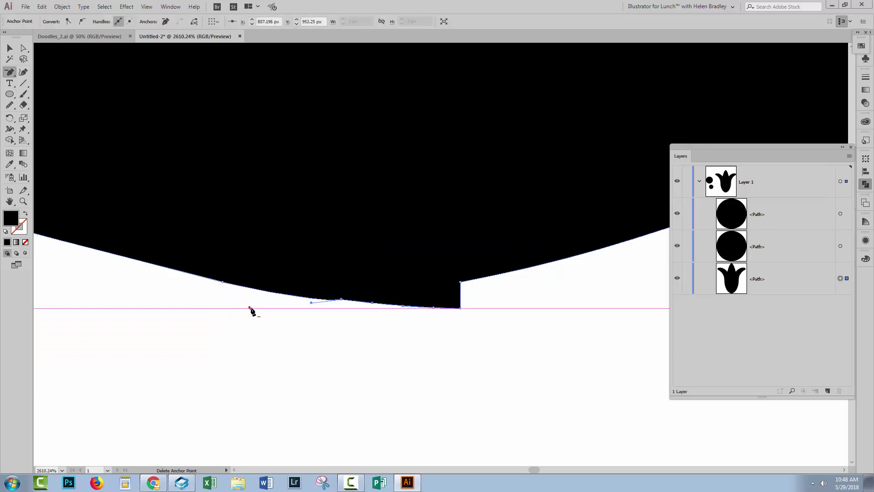
left_click(460, 308)
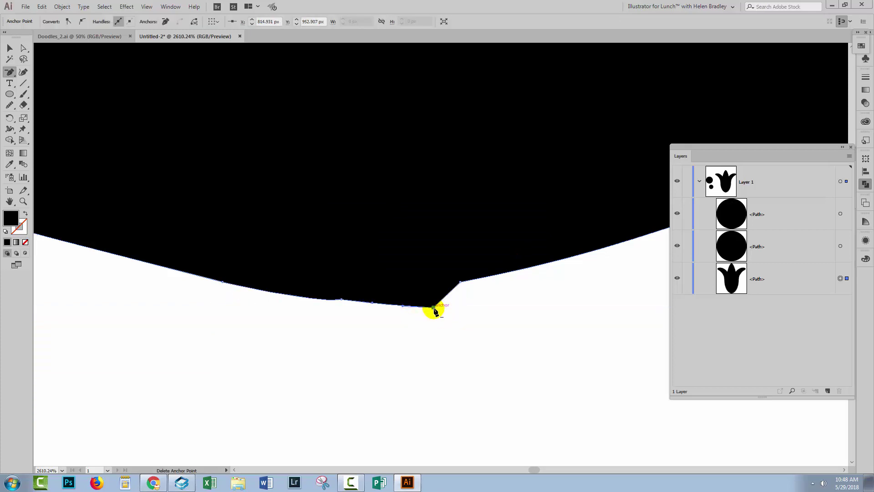
left_click(434, 308)
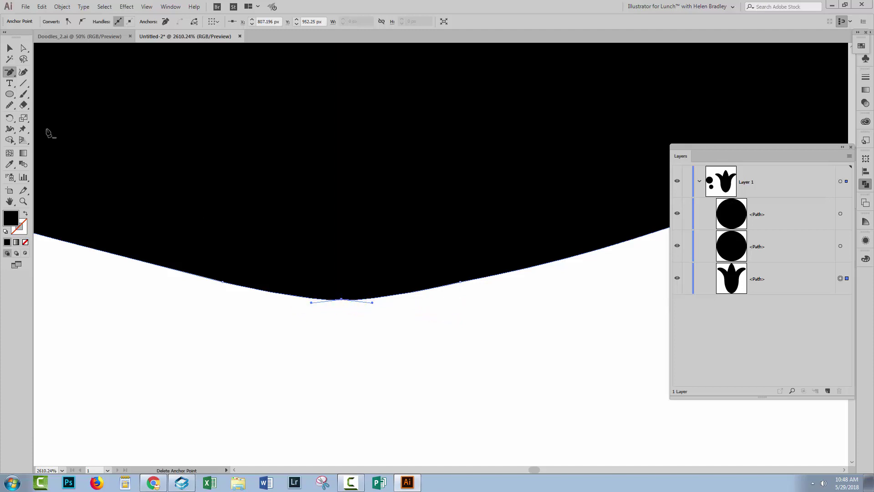
left_click(9, 49)
left_click(209, 362)
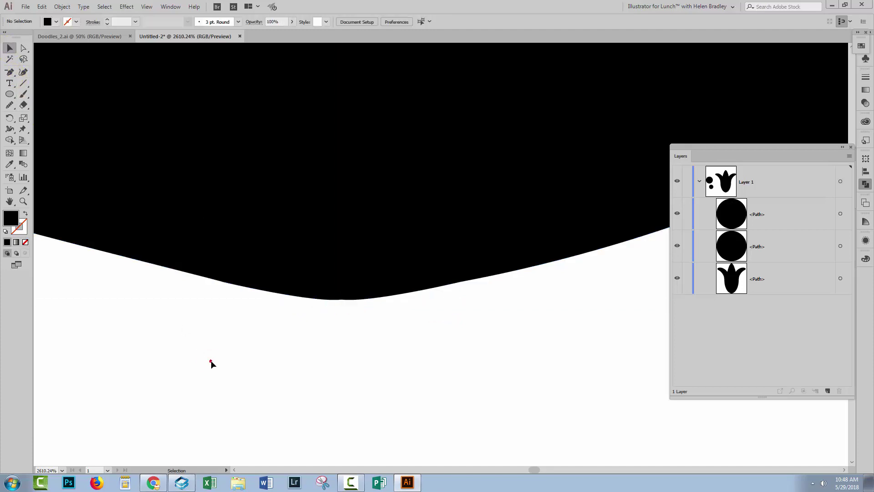
Step: Fit the artboard in view and delete both black circles, leaving only the tulip
key("ctrl+0")
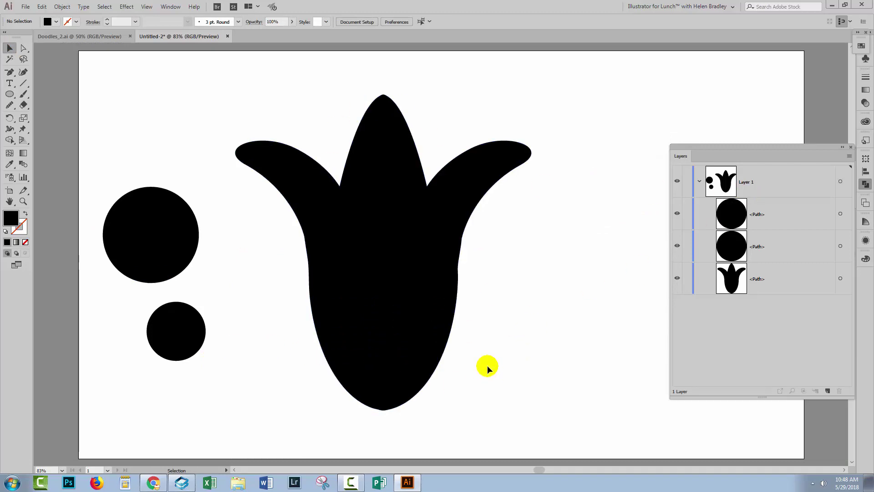
left_click_drag(99, 168, 205, 389)
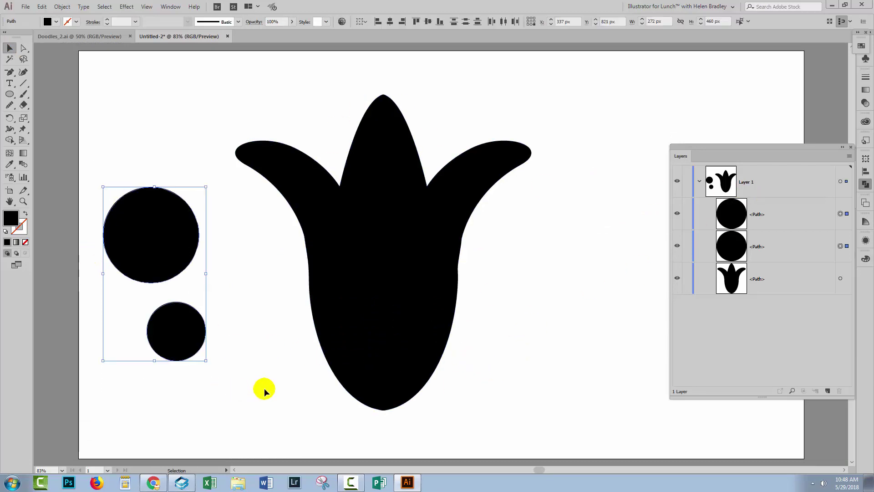
key("Delete")
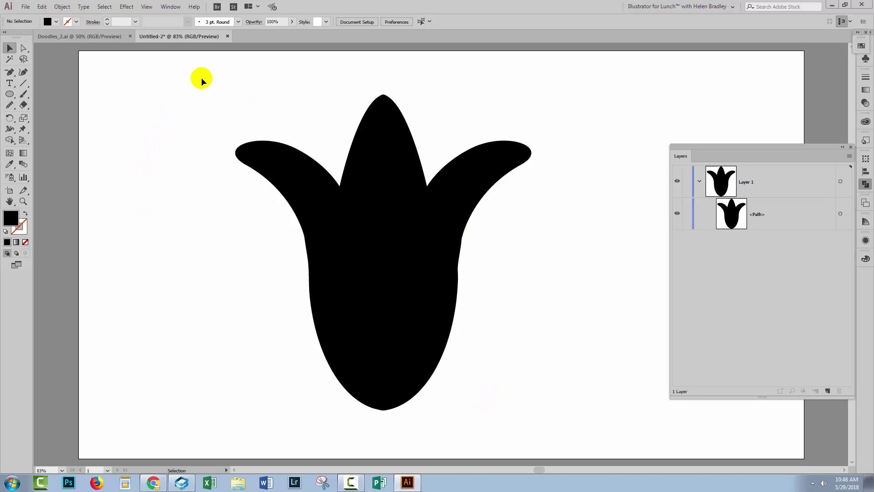
Step: Select the tulip and make a vertically reflected copy of it
left_click_drag(205, 77, 590, 439)
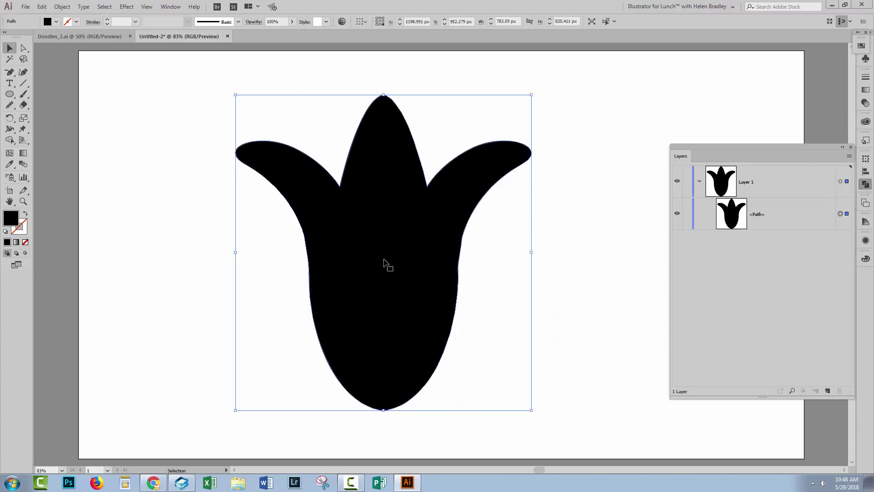
left_click(62, 6)
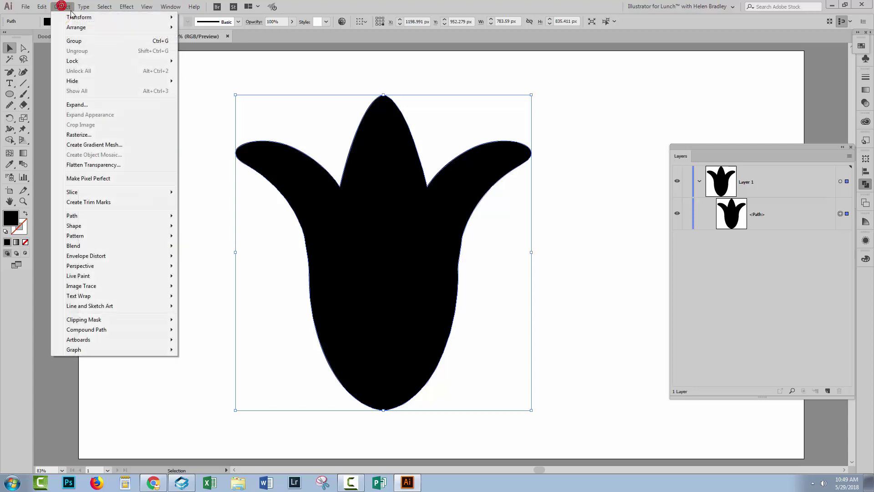
mouse_move(91, 17)
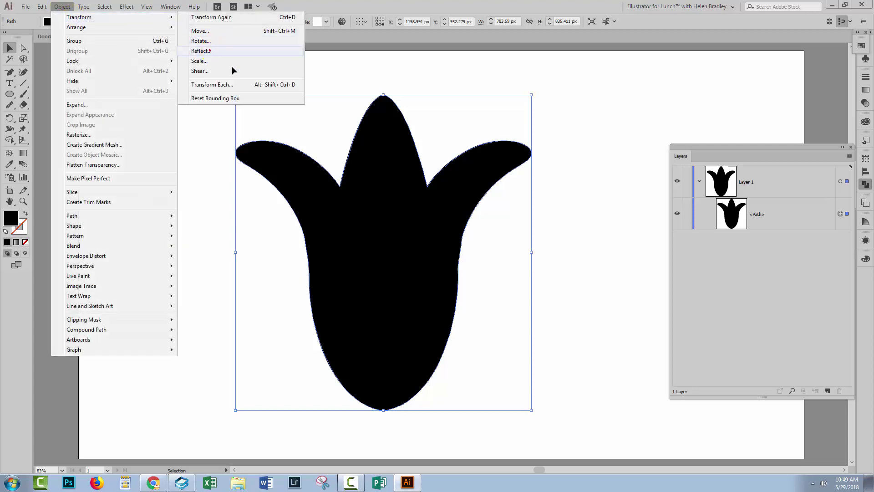
left_click(201, 51)
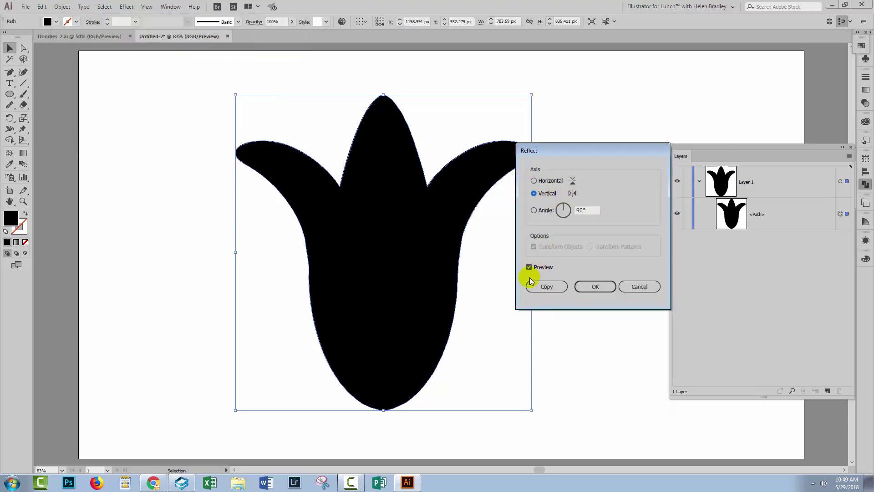
left_click(541, 287)
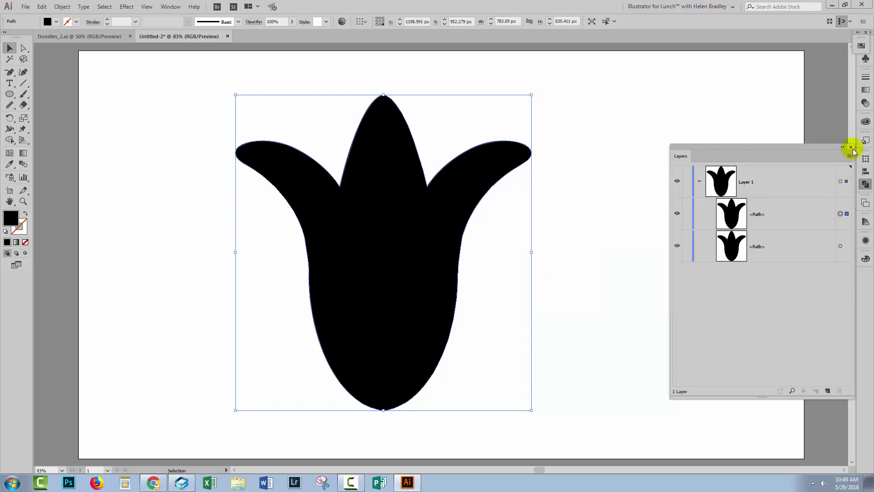
Step: Fill the reflected copy with the orange swatch and deselect it
left_click(866, 49)
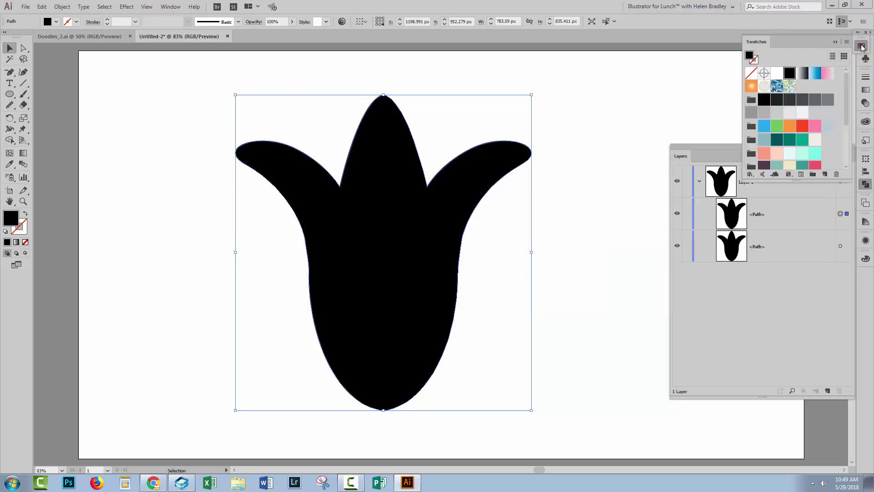
left_click(791, 125)
left_click(608, 352)
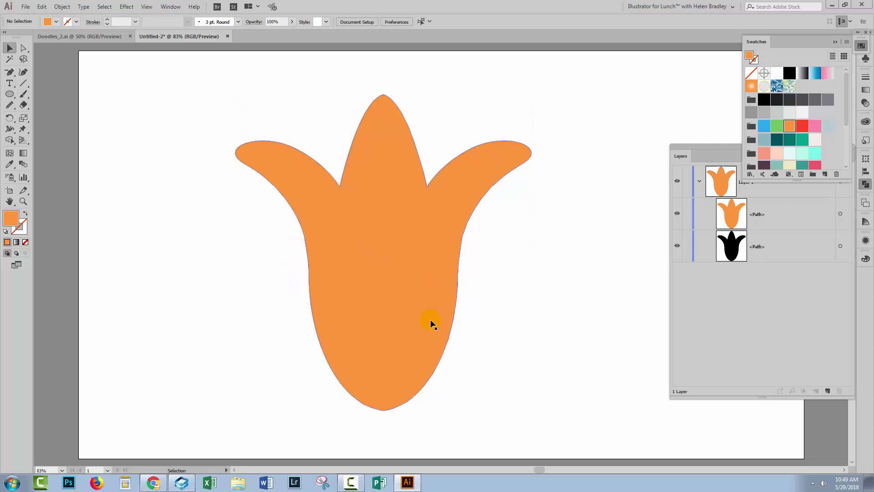
key("z")
left_click_drag(271, 213, 383, 336)
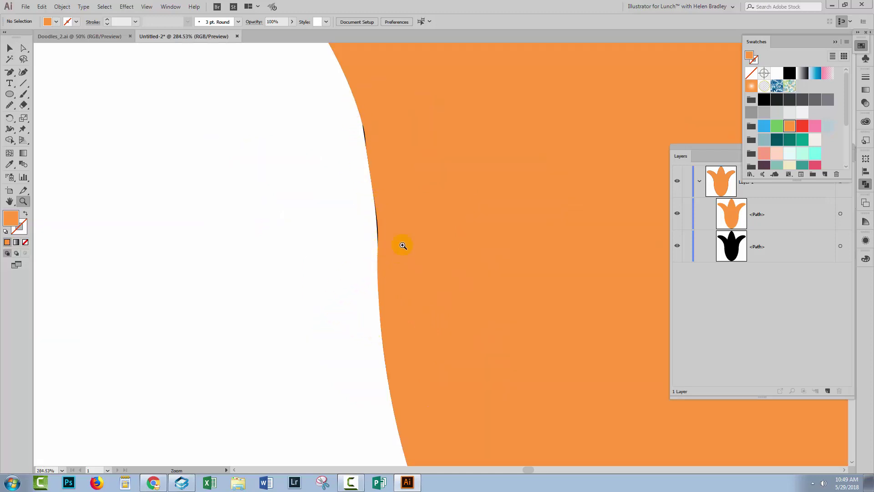
left_click_drag(568, 268, 131, 259)
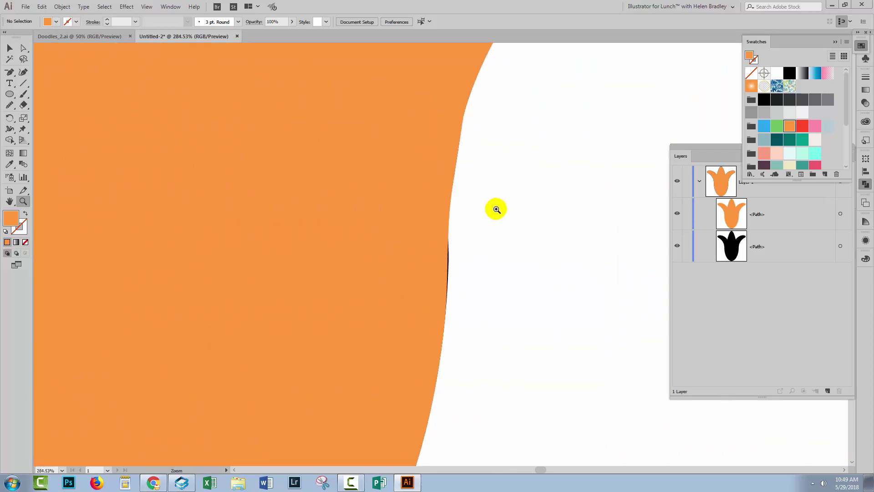
left_click_drag(493, 221, 400, 353)
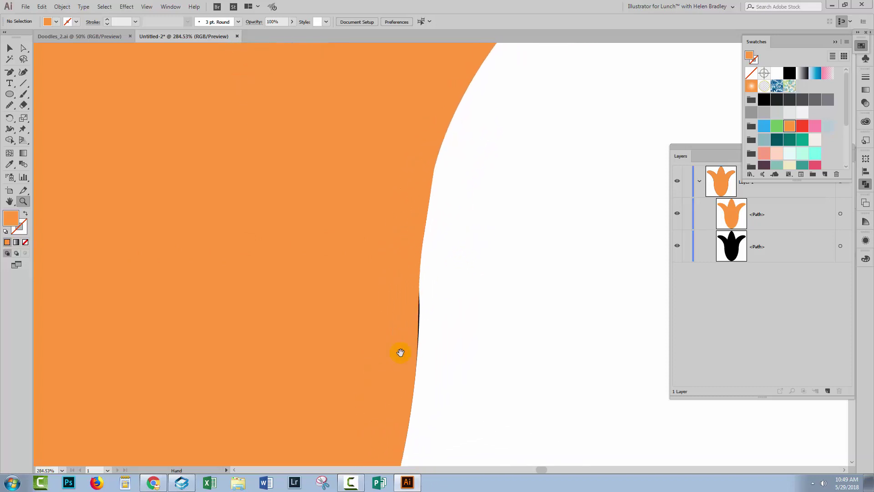
left_click_drag(296, 313, 469, 306)
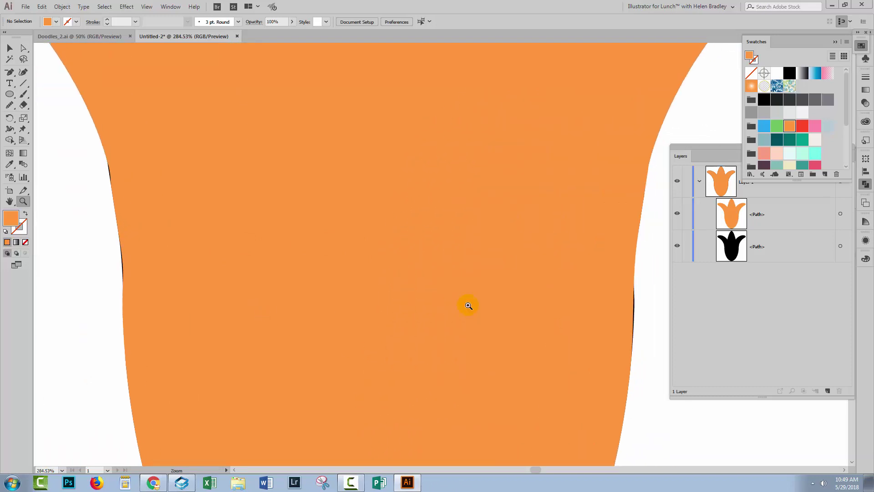
key("ctrl+0")
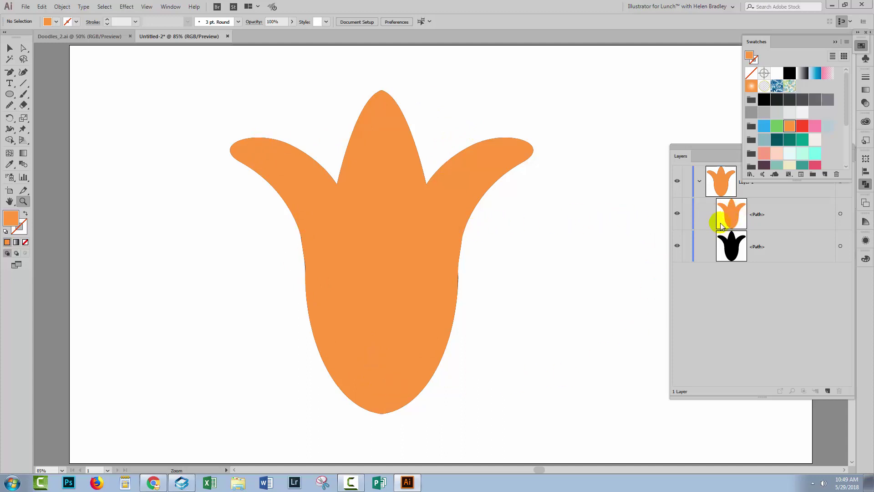
Step: Select the orange and black tulips and merge them with Pathfinder Unite
left_click(8, 48)
left_click_drag(214, 76, 557, 450)
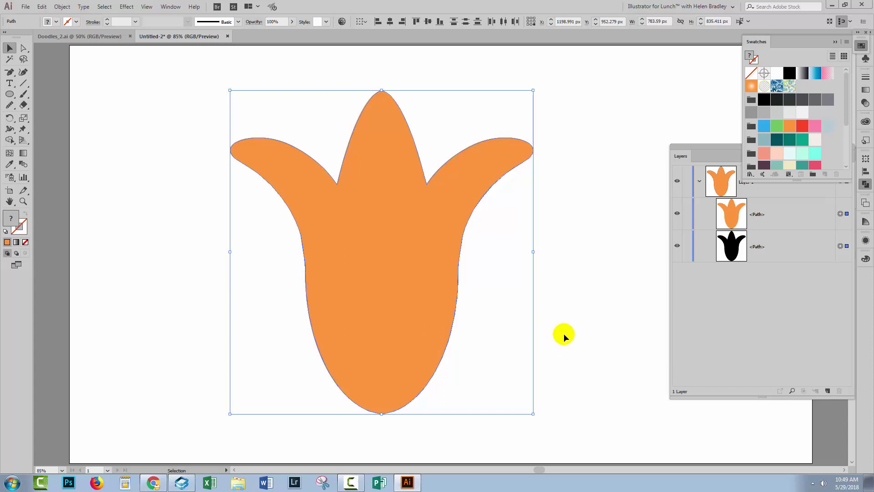
left_click(865, 185)
left_click(759, 178)
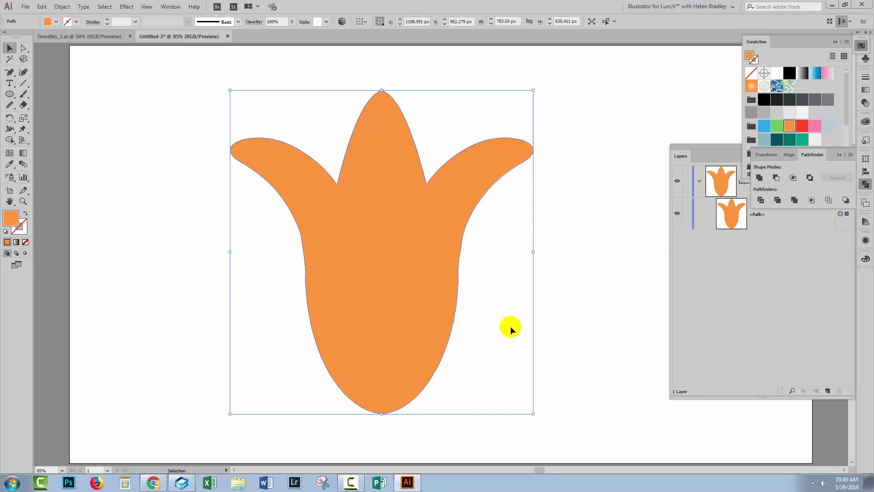
left_click(577, 328)
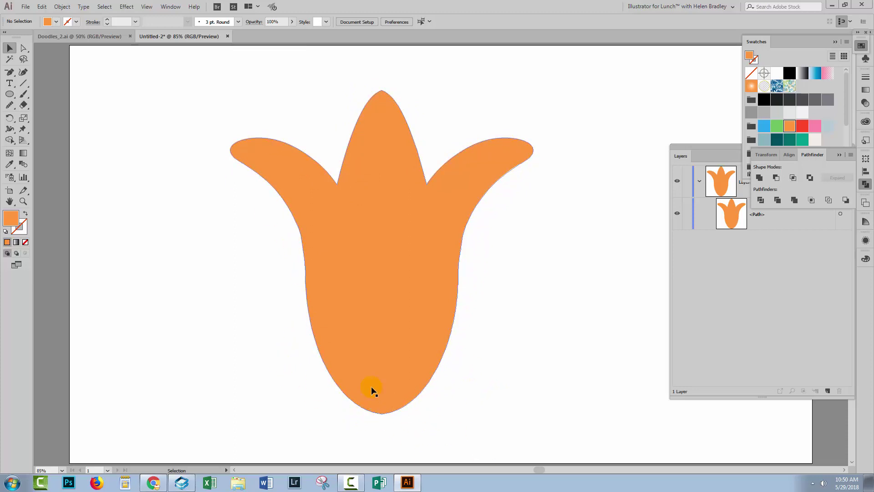
Step: Swap the tulip's fill and stroke, raise stroke weight to 14 px, and reselect it
left_click(841, 216)
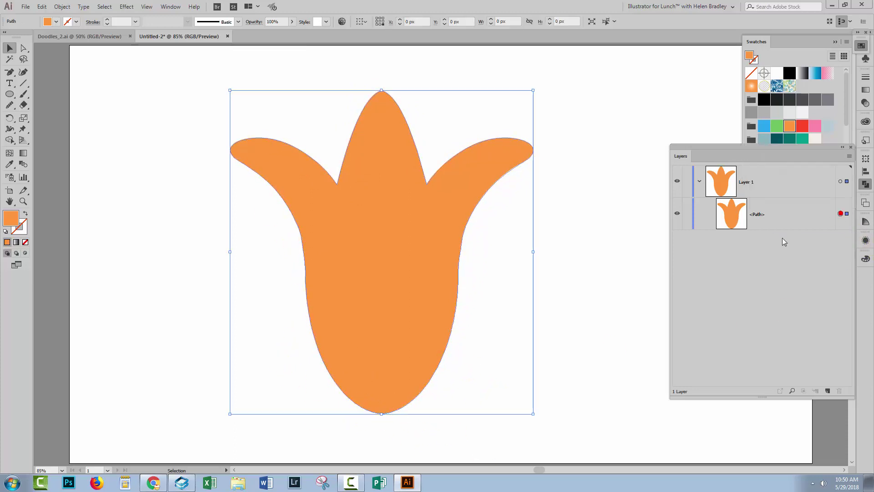
left_click(25, 213)
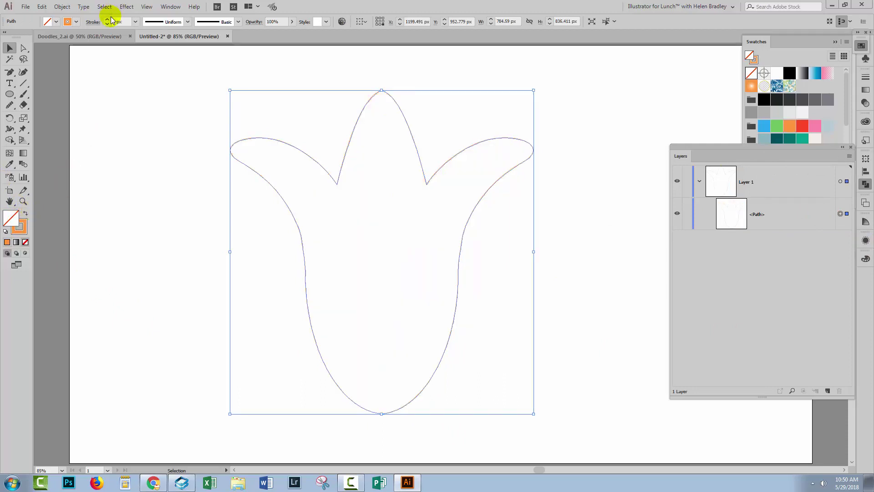
left_click(108, 20)
left_click(108, 20)
left_click(108, 20)
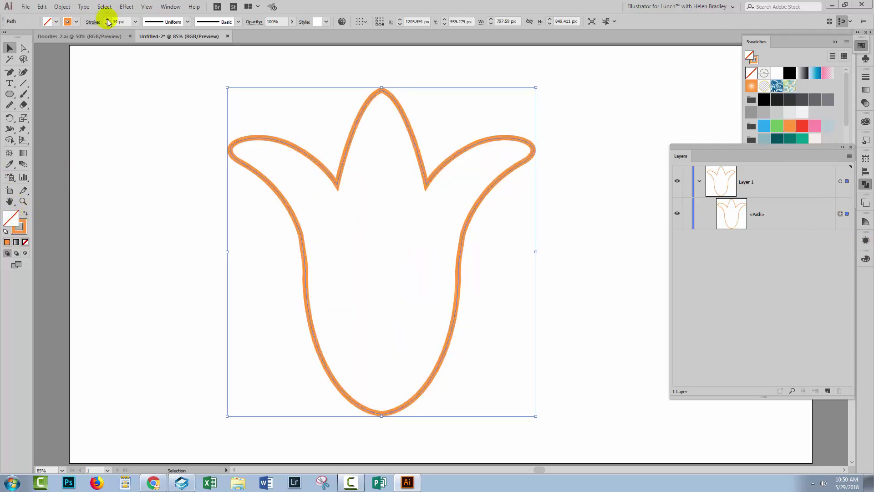
left_click(625, 290)
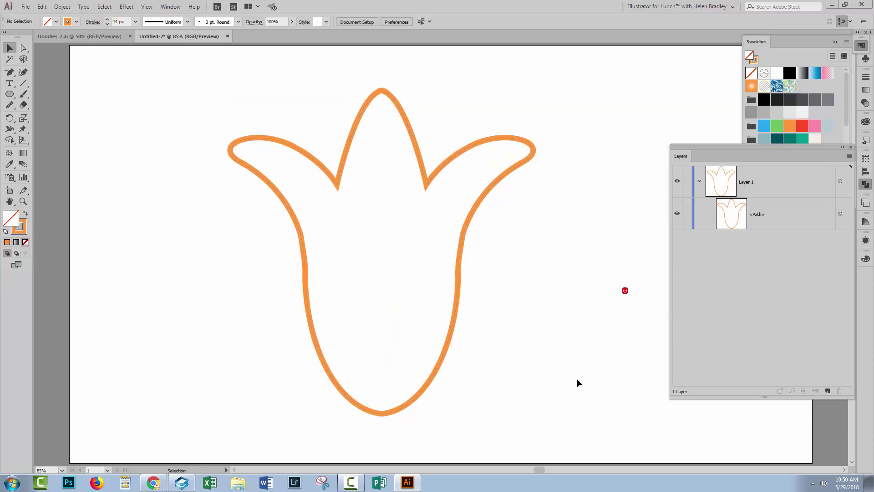
left_click_drag(204, 68, 571, 354)
Step: Simplify the outline to 23 points using 84% curve precision and 103° angle threshold
scroll(283, 225, "up", 3)
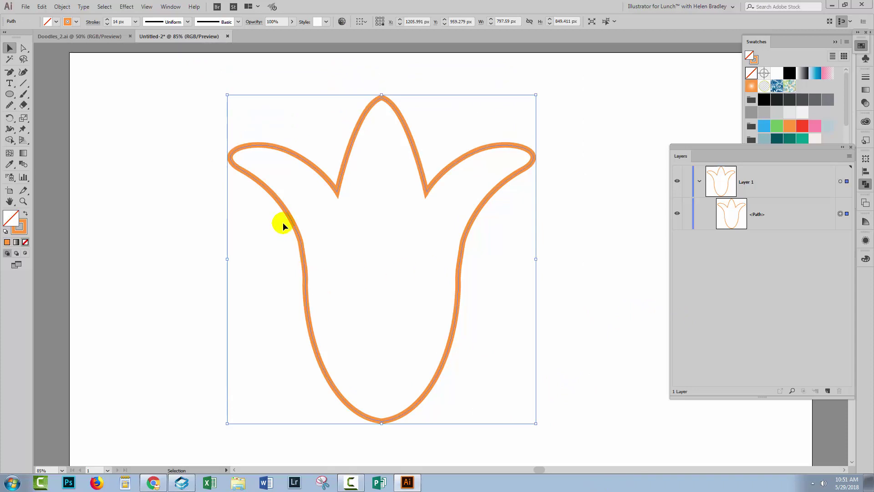
left_click(61, 6)
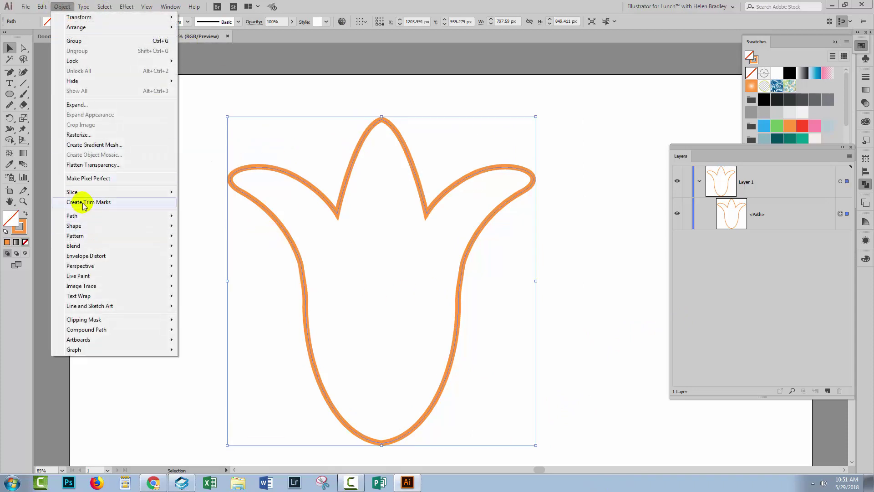
mouse_move(132, 216)
left_click(203, 273)
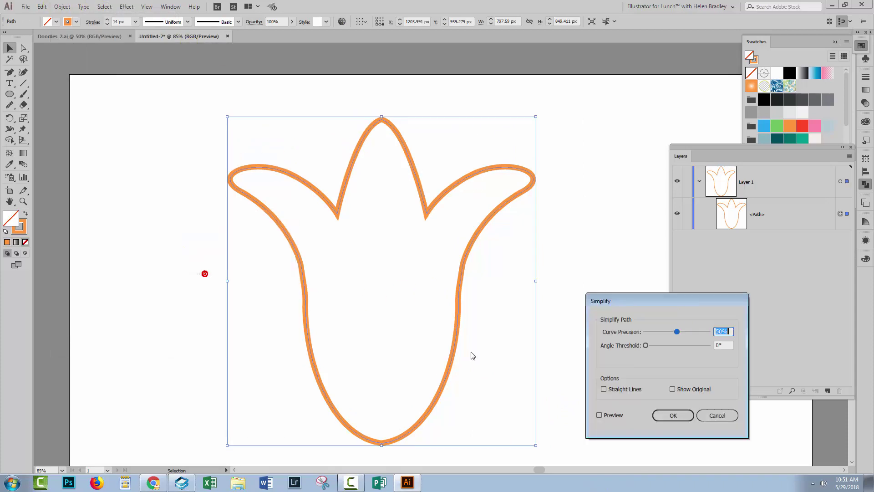
left_click(599, 415)
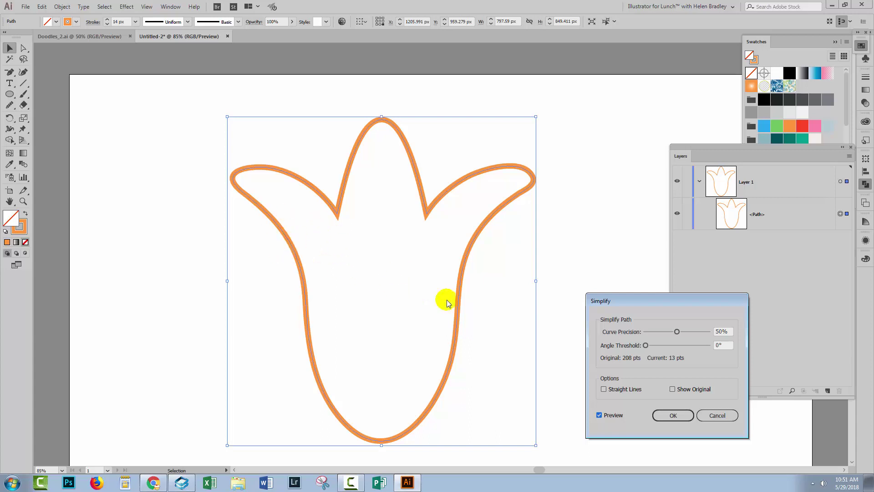
left_click_drag(647, 346, 697, 332)
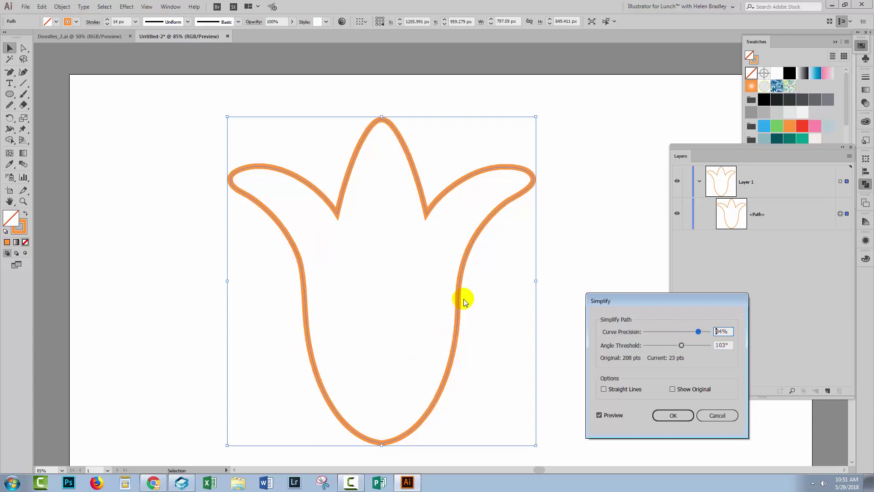
left_click(672, 389)
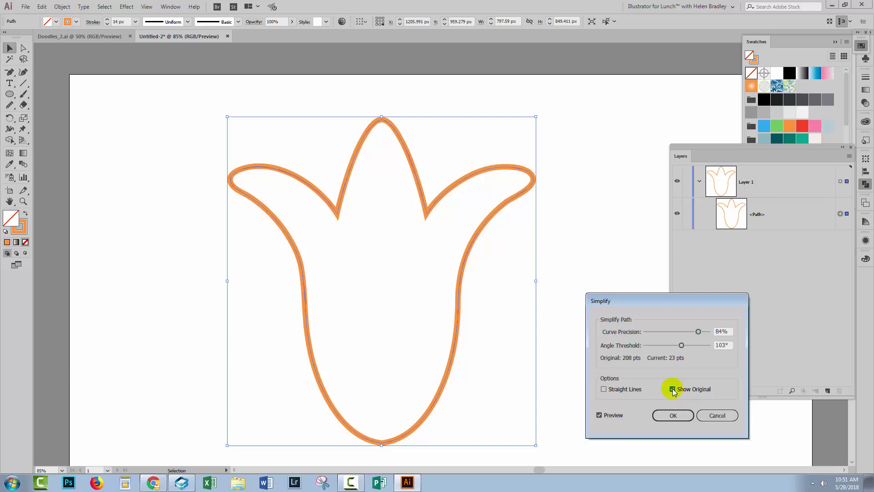
left_click(673, 389)
left_click(673, 389)
left_click(673, 390)
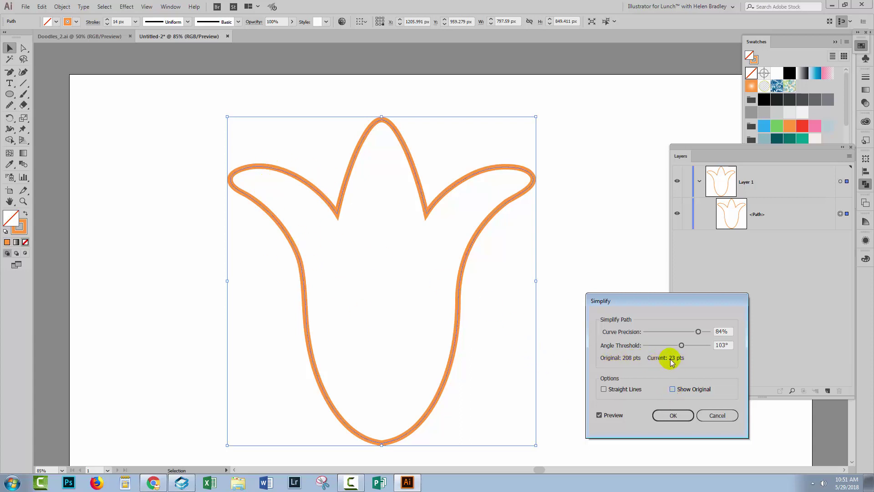
left_click(683, 428)
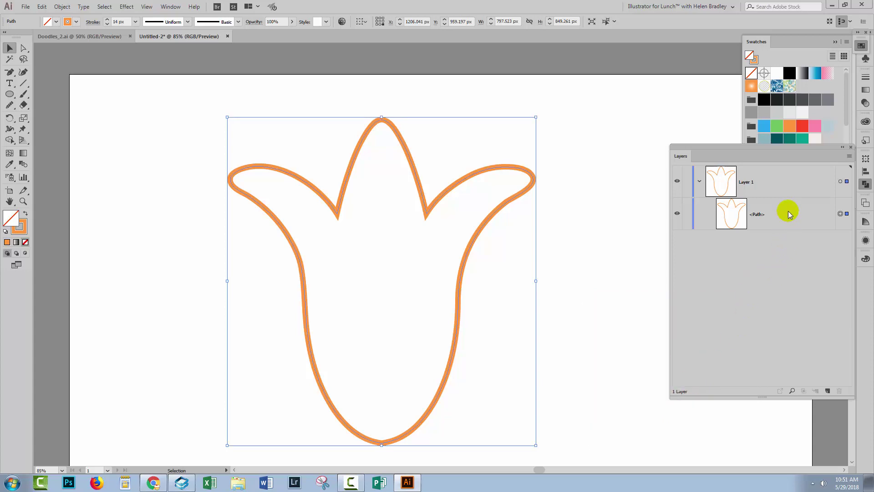
Step: Make a vertically reflected copy of the simplified tulip outline
left_click(58, 7)
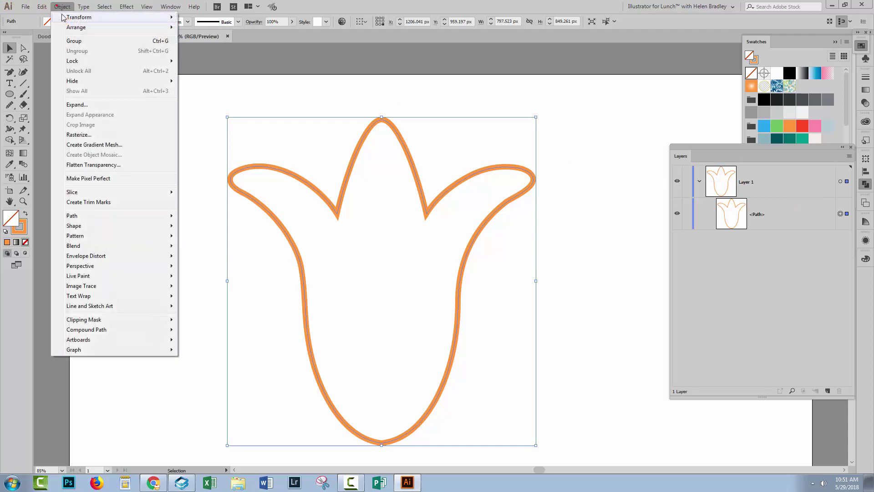
mouse_move(80, 17)
left_click(200, 51)
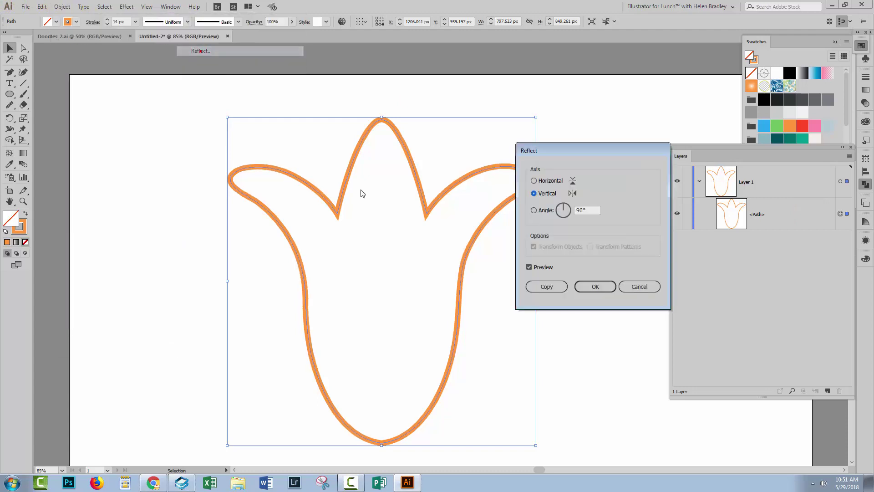
left_click(546, 286)
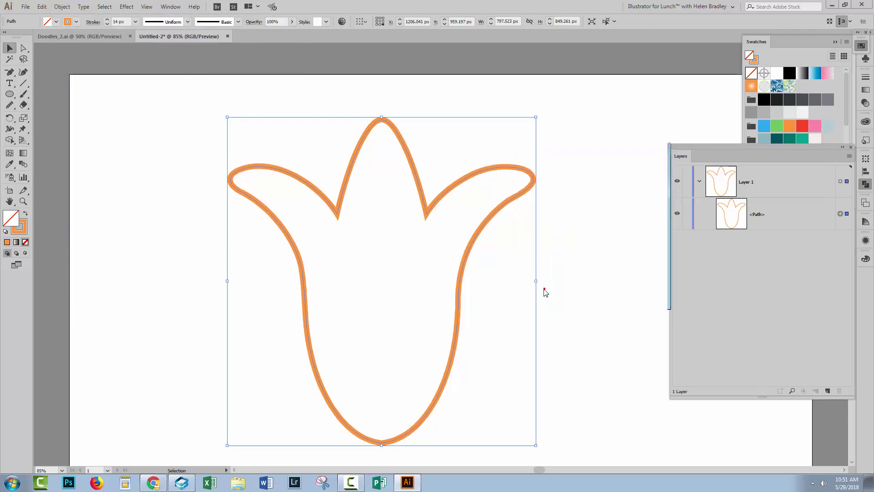
Step: Select both outlines and unite them into one path with Pathfinder
left_click(842, 247, "shift")
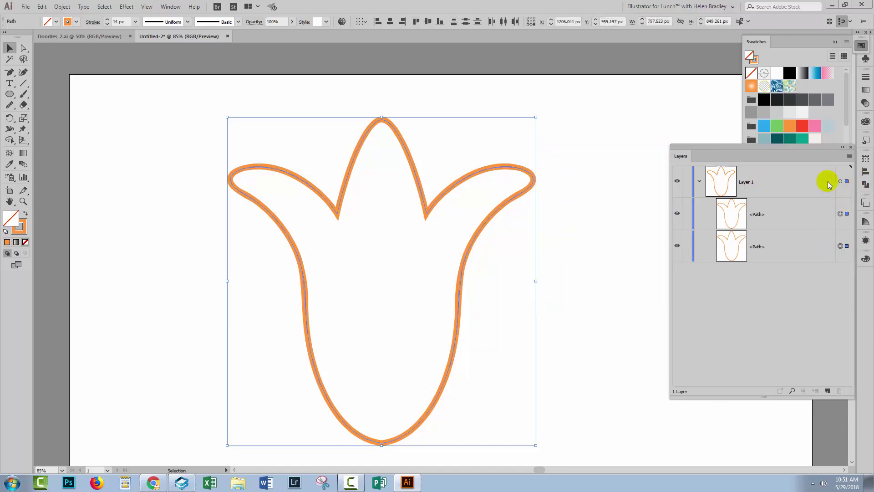
left_click(866, 184)
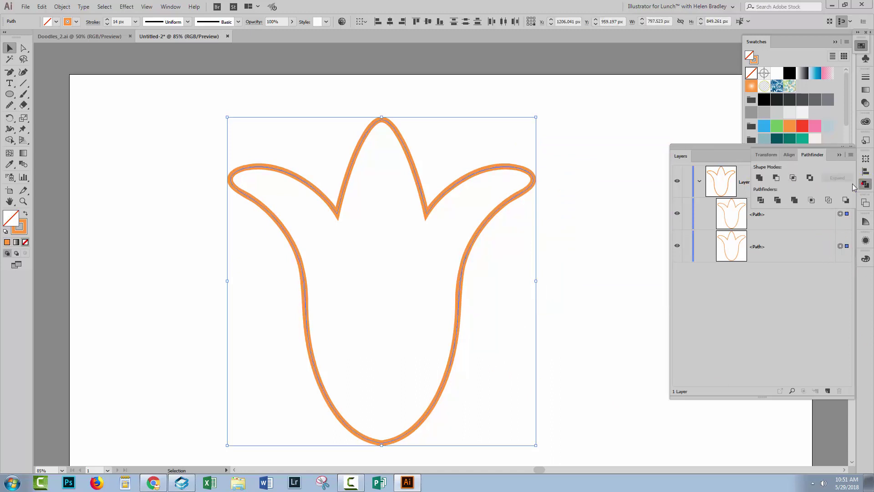
left_click(759, 177)
left_click(589, 263)
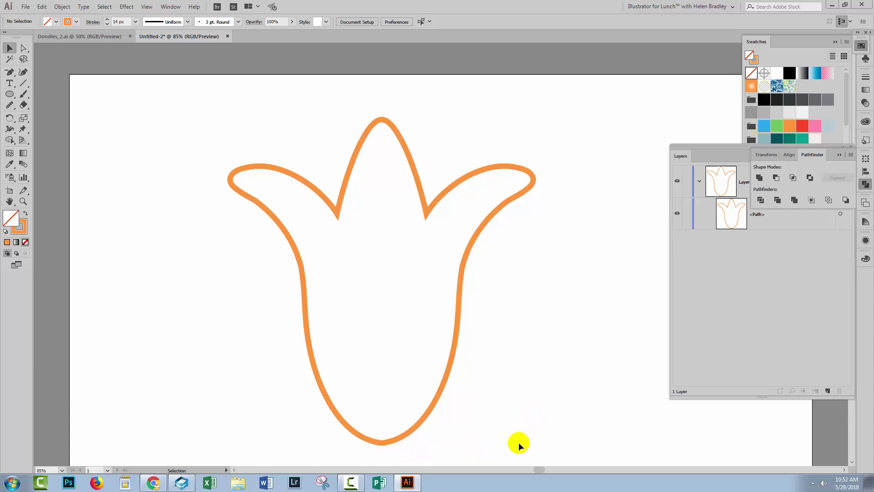
left_click_drag(558, 461, 551, 420)
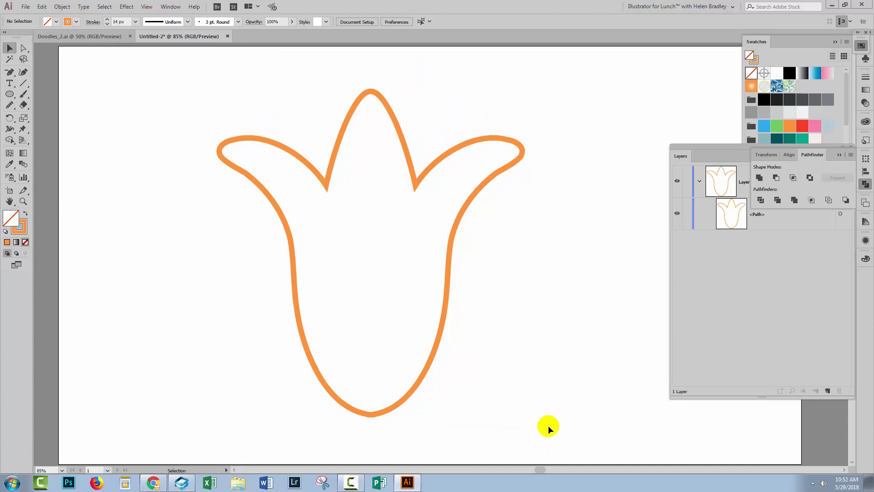